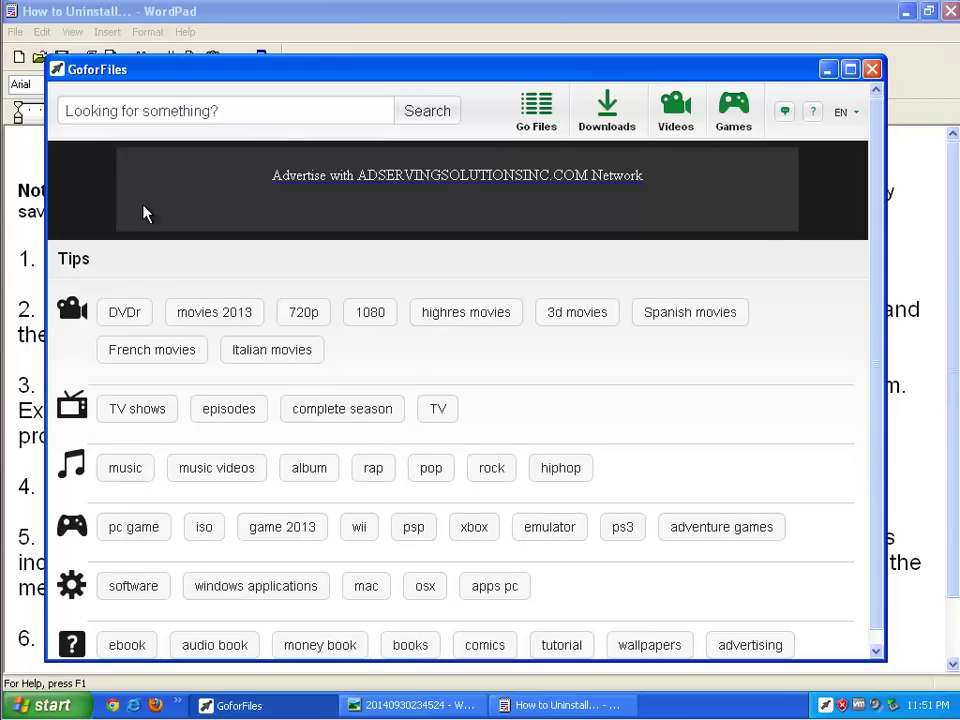
Step: Minimize the GoforFiles window and read removal instructions 1 to 6 in the WordPad document, highlighting passages along the way
left_click(300, 119)
left_click(827, 69)
left_click_drag(608, 211, 8, 196)
left_click(85, 258)
key("shift+End")
left_click_drag(120, 309, 40, 334)
left_click_drag(124, 385, 8, 408)
left_click(100, 490)
key("shift+End")
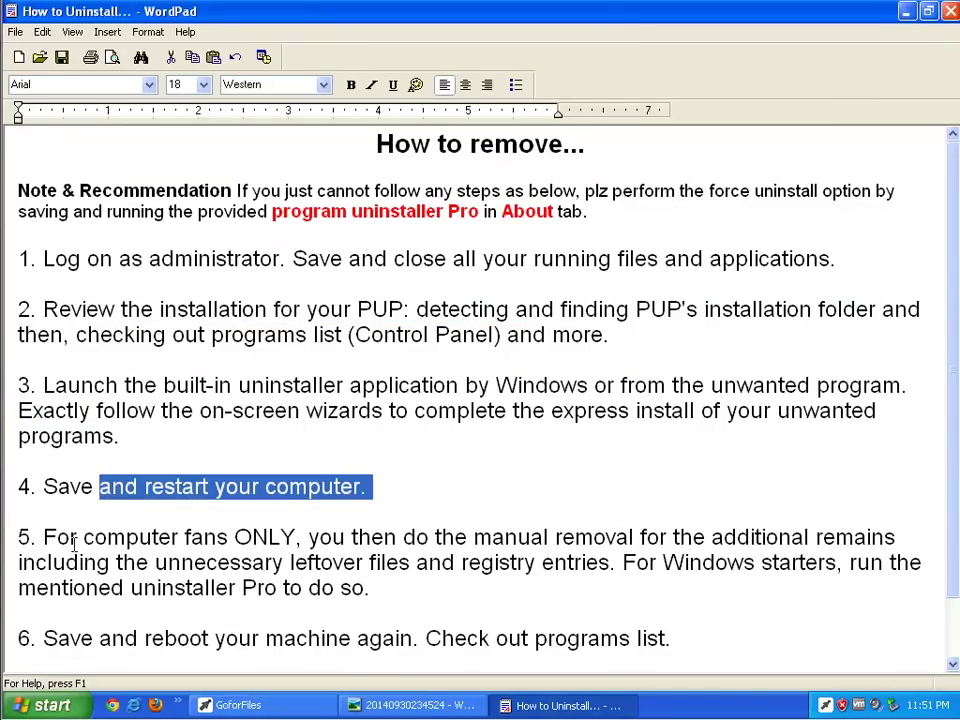
left_click_drag(183, 537, 115, 562)
left_click_drag(98, 640, 20, 640)
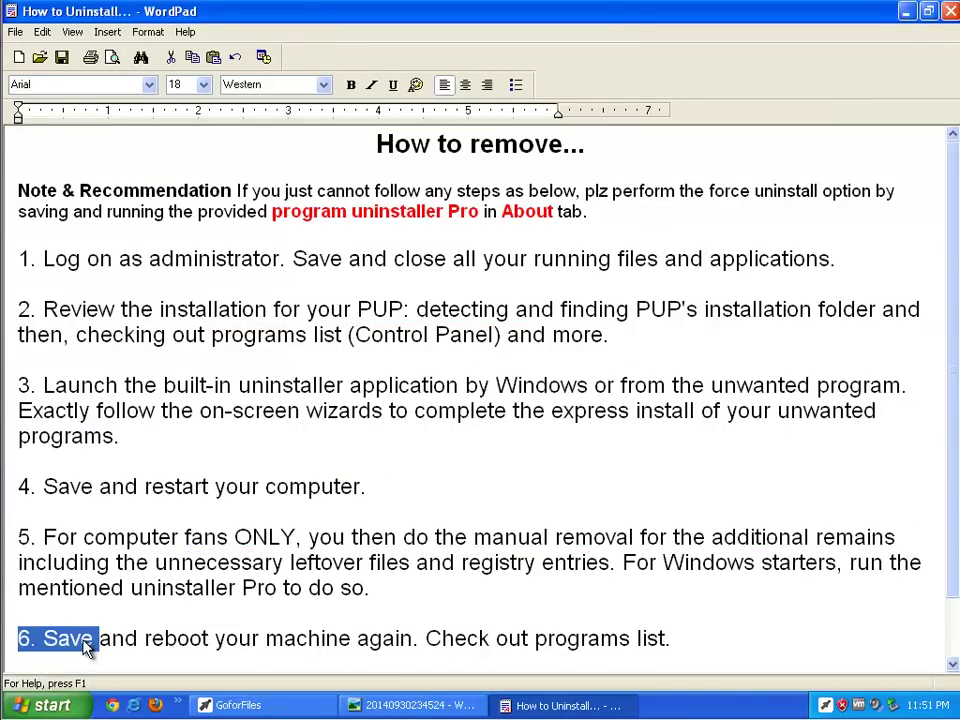
scroll(115, 578, "down", 1)
left_click(370, 541)
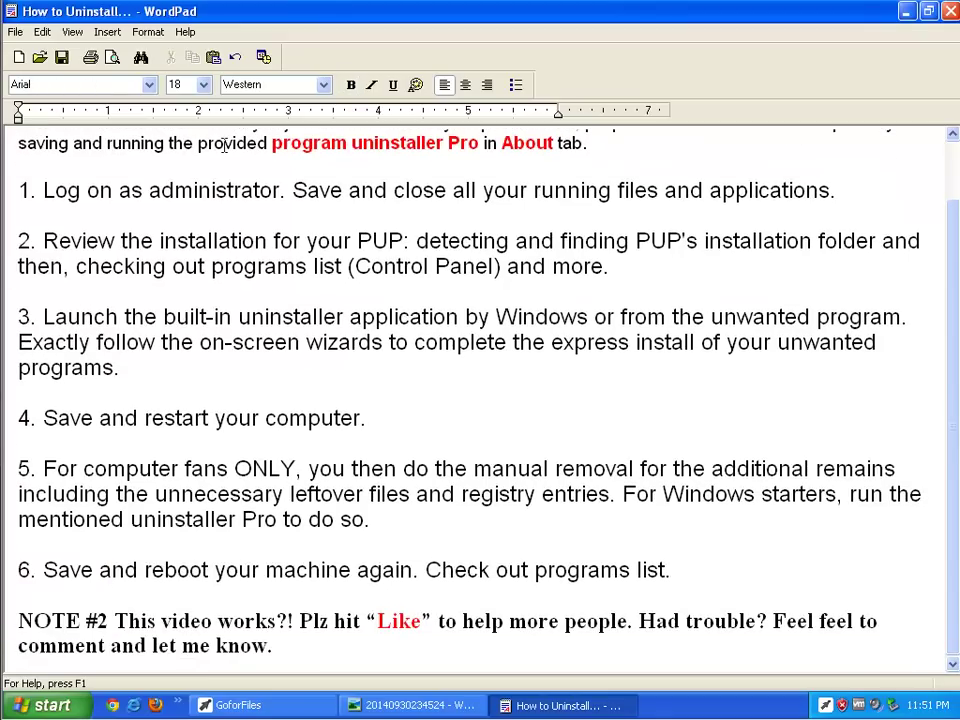
Step: Close the removal instructions document and exit GoforFiles, which is running in the background
left_click(950, 11)
right_click(825, 705)
left_click(790, 688)
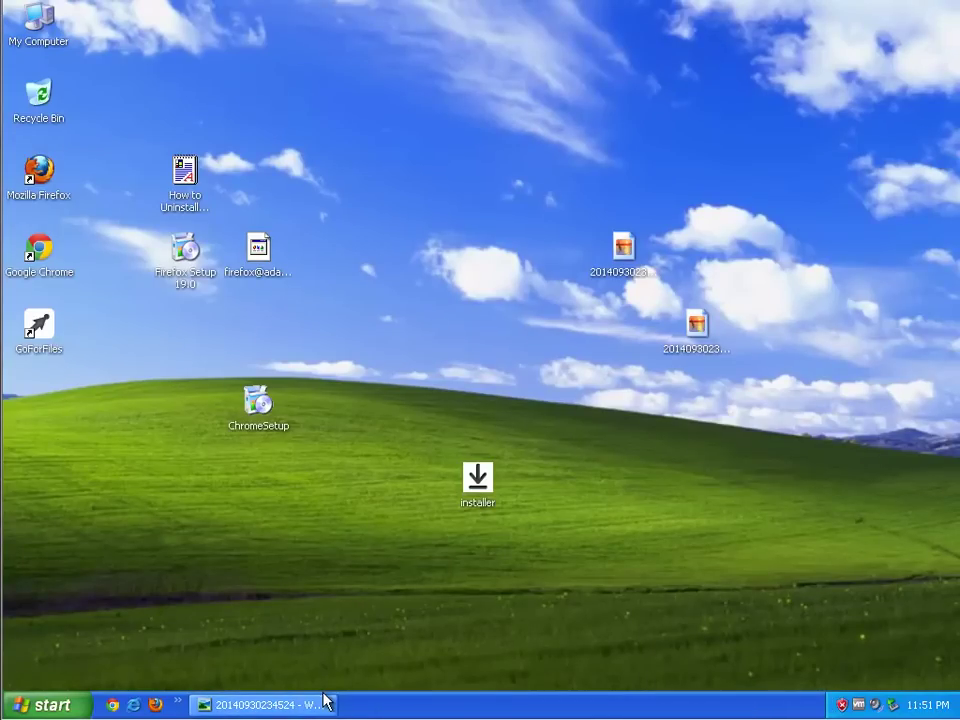
left_click(330, 707)
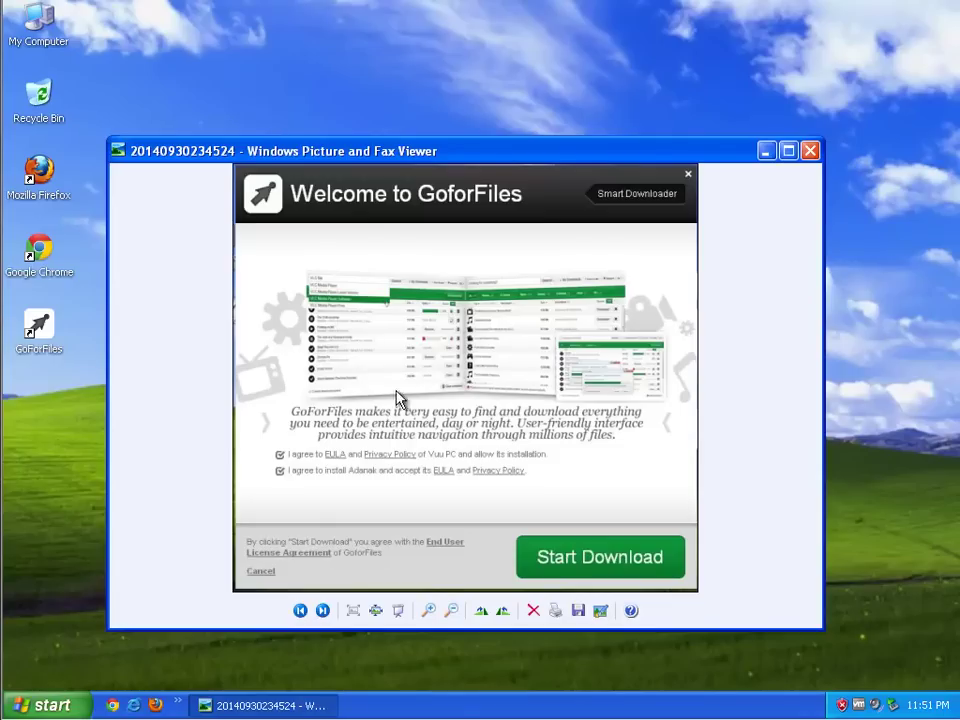
left_click(427, 611)
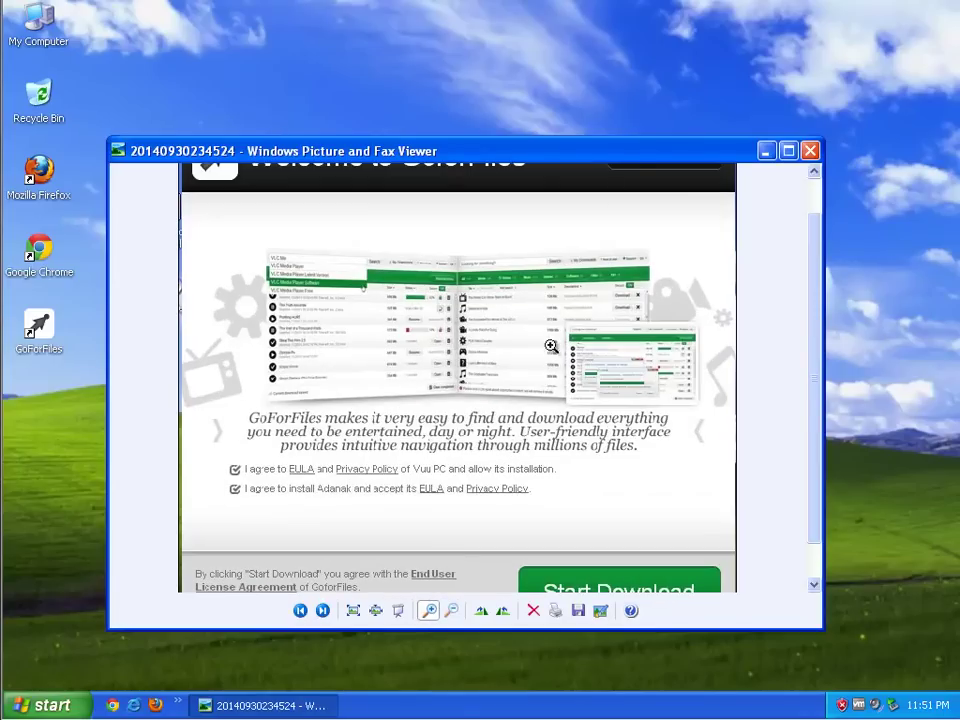
double_click(641, 152)
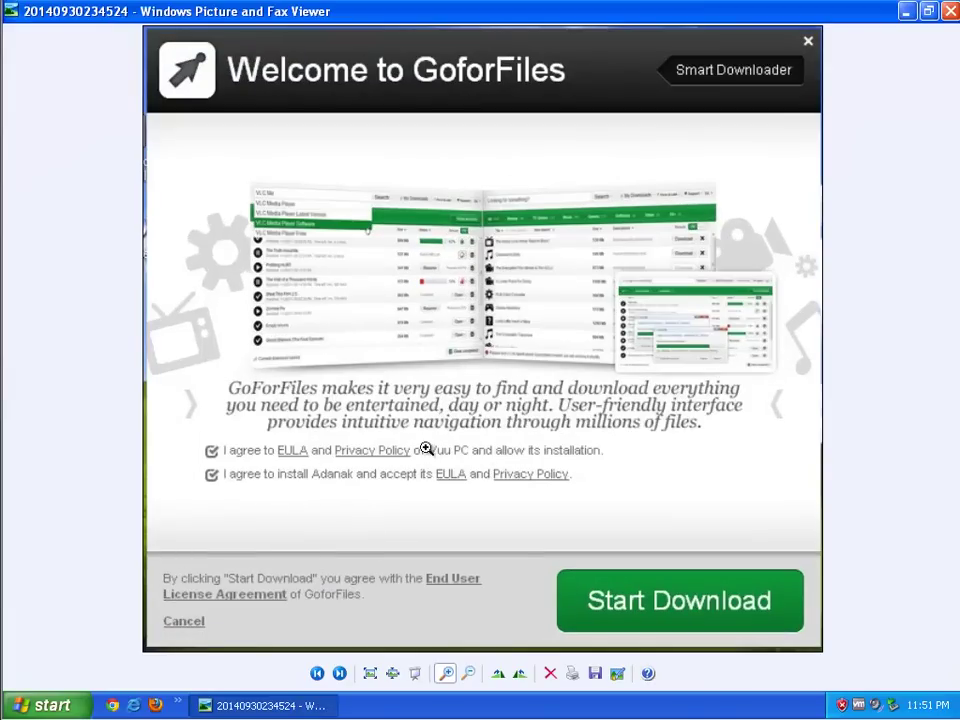
Step: Launch the Configure program from the installed programs and zoom in on the installer screenshot's agreement lines
left_click(40, 705)
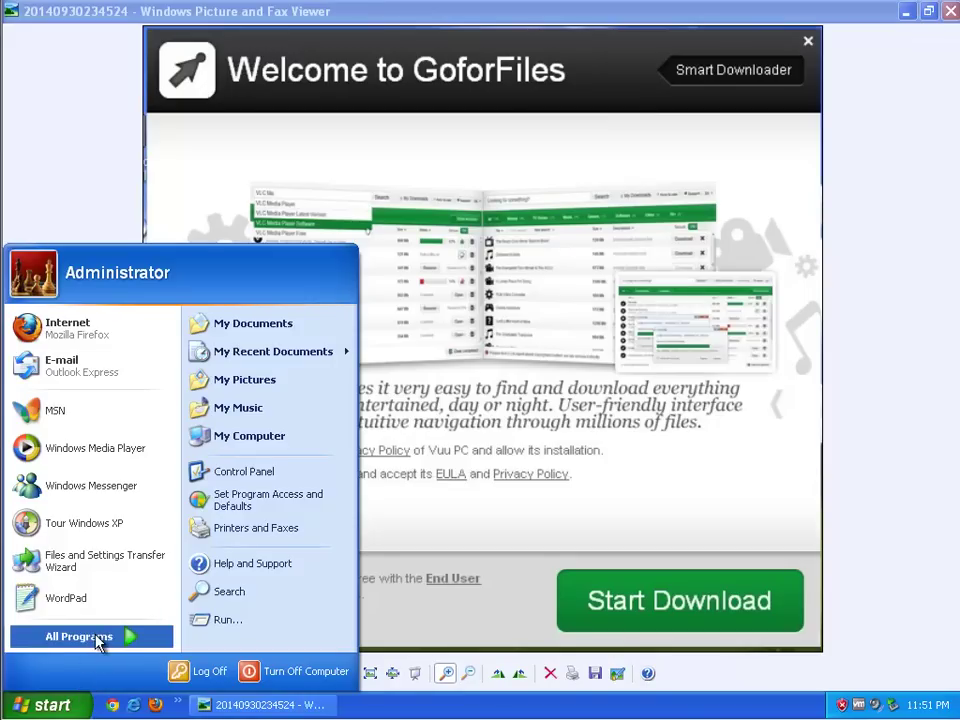
mouse_move(127, 637)
mouse_move(330, 638)
left_click(390, 637)
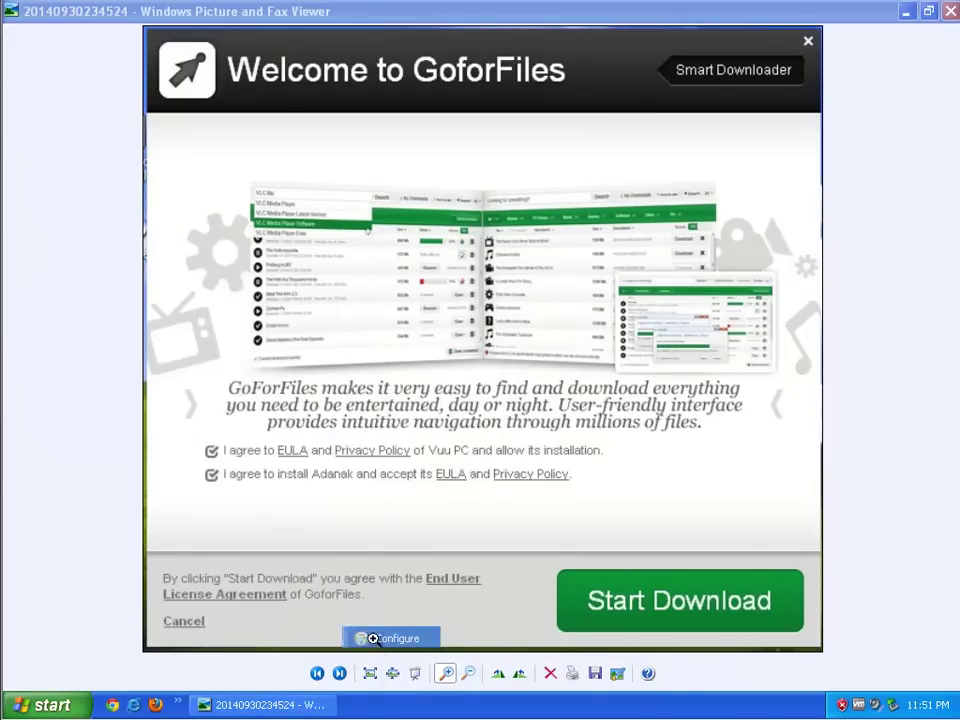
left_click(335, 483)
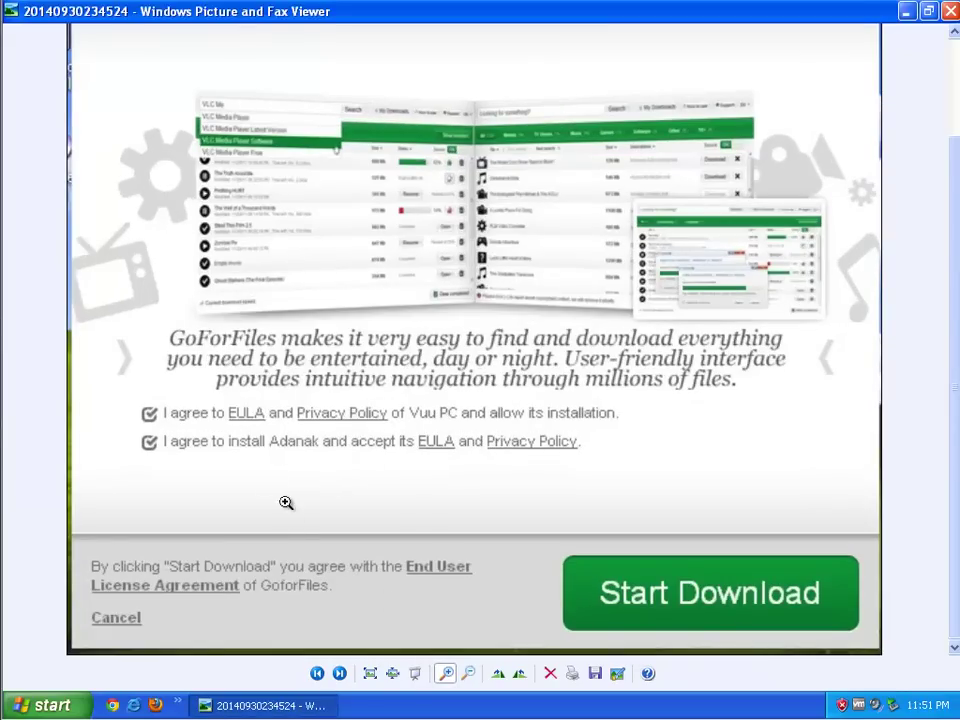
Step: View the properties of the Configure shortcut and locate its target file on disk
left_click(52, 705)
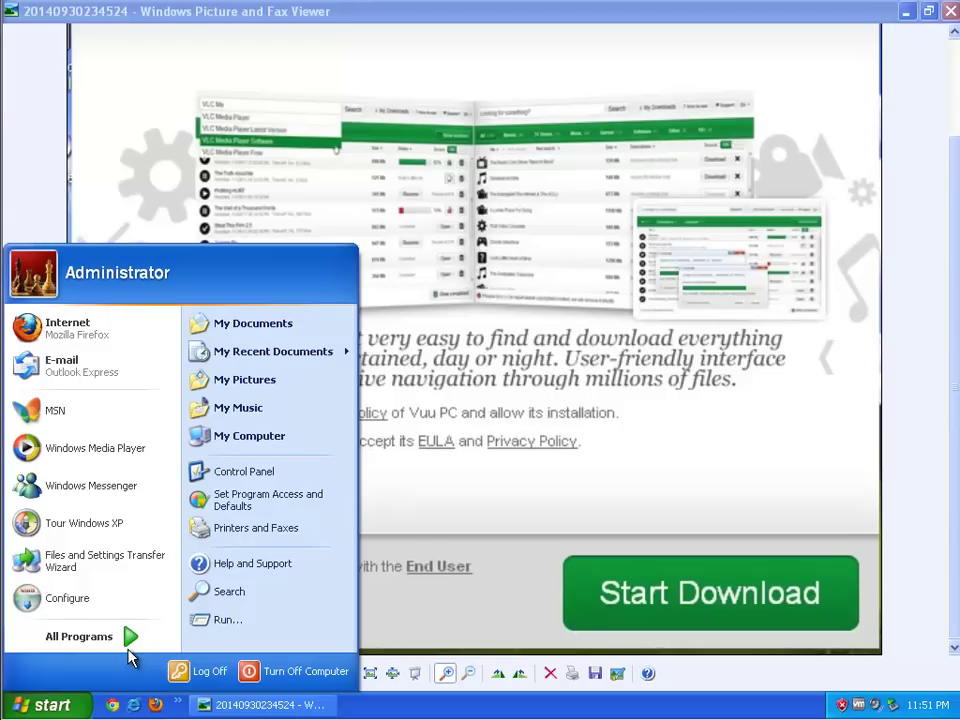
right_click(91, 603)
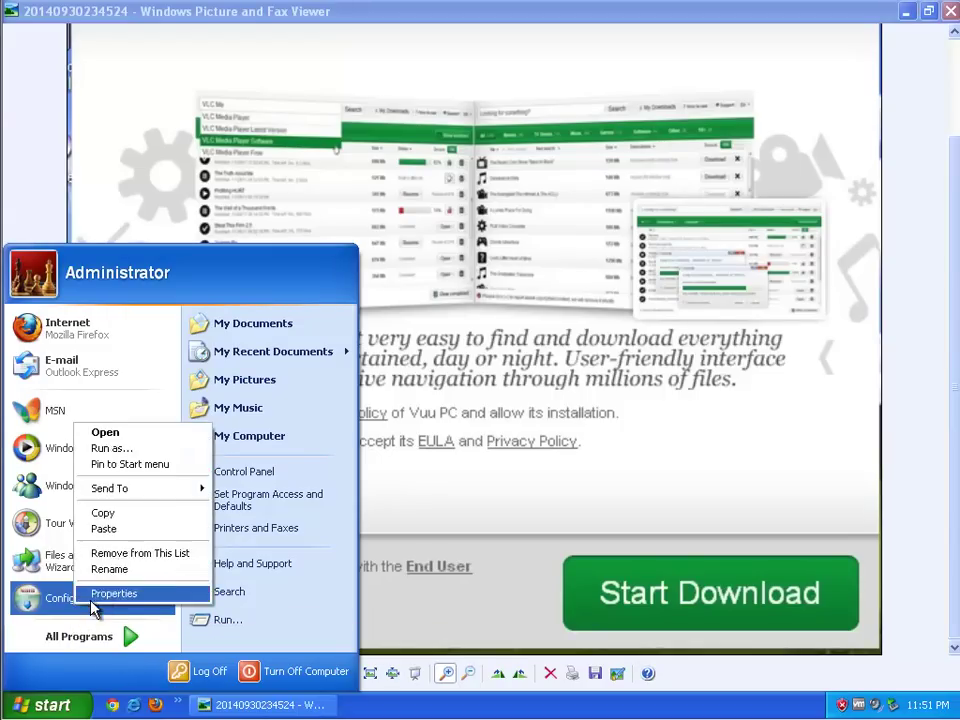
left_click(92, 598)
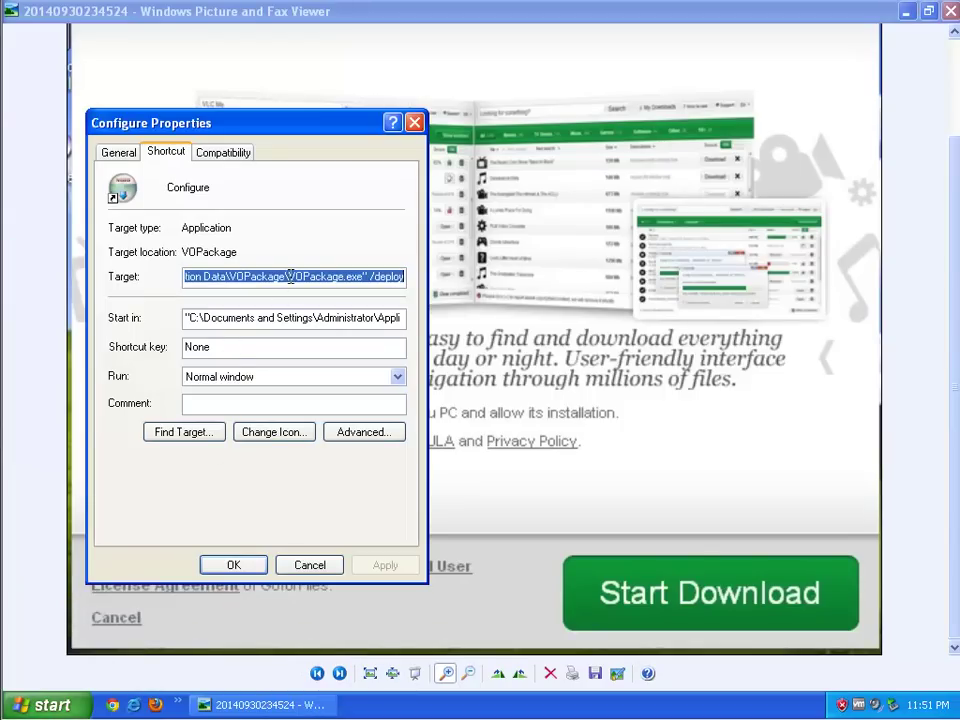
left_click_drag(290, 277, 41, 277)
left_click(168, 432)
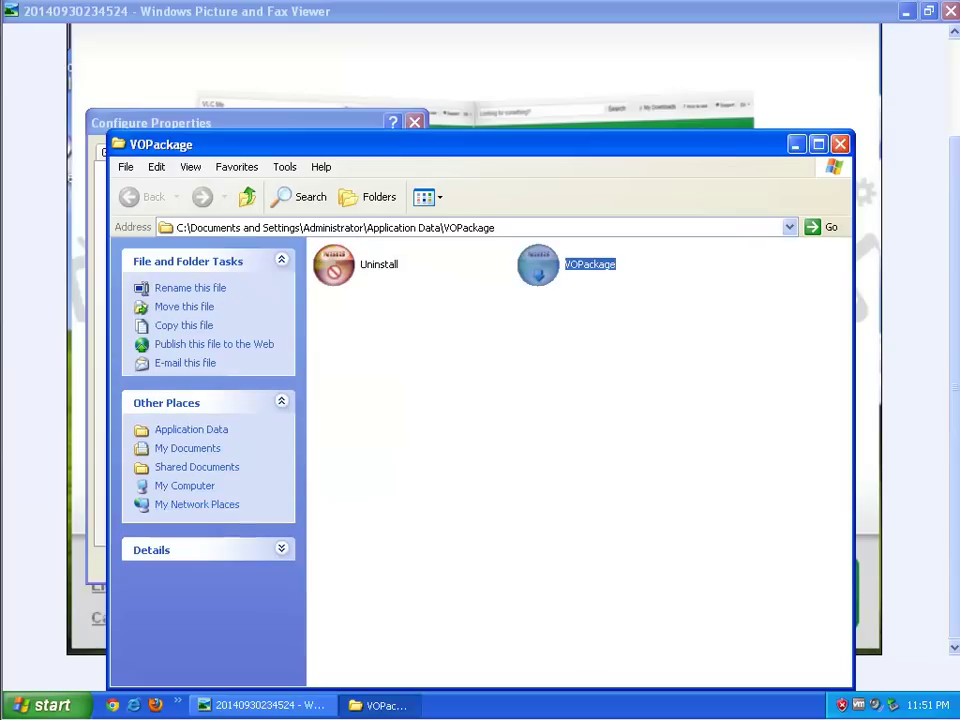
Step: Highlight the VOPackage folder name in its path, minimize that folder window and dismiss the Configure properties without changes
left_click(521, 225)
left_click(520, 226)
left_click_drag(520, 226, 452, 225)
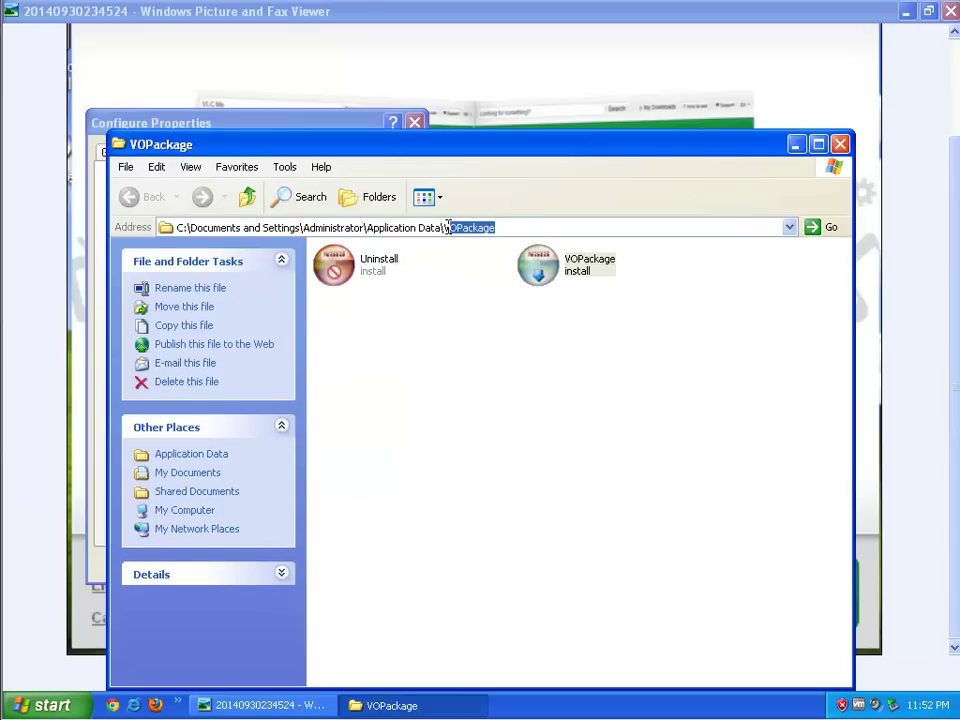
left_click(797, 145)
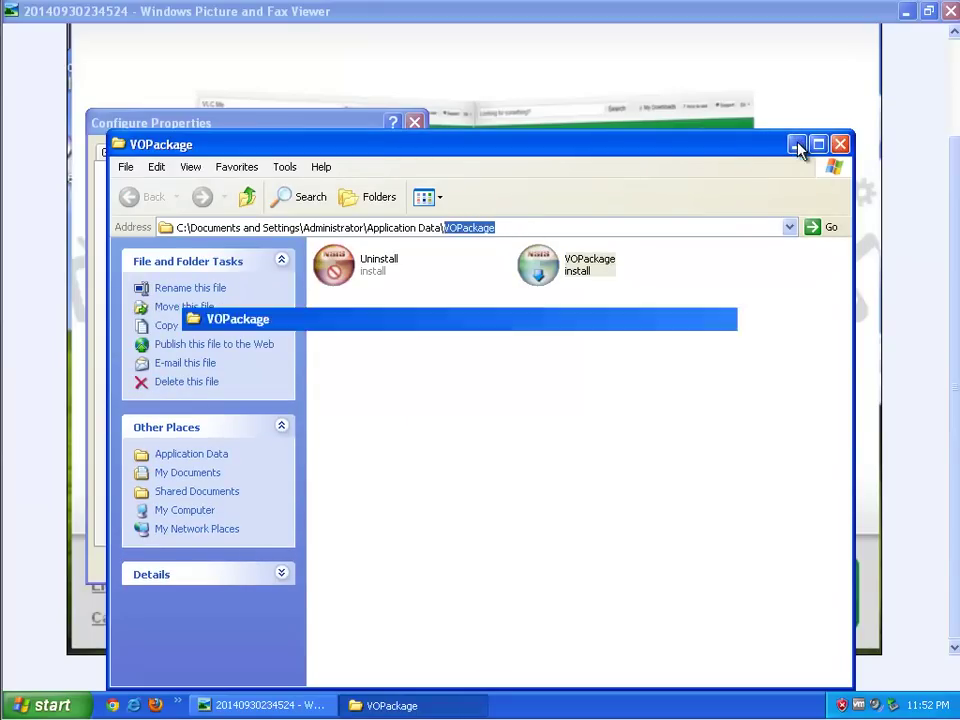
left_click(311, 566)
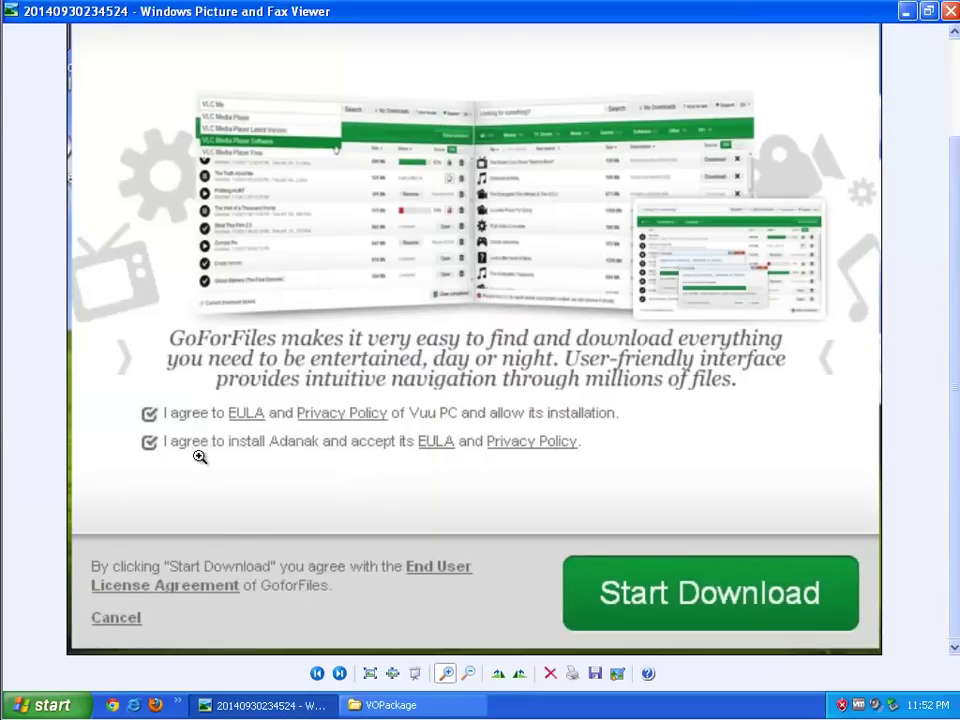
Step: Switch to Firefox and view the details of the installed Adanak extension in the Add-ons Manager
left_click(76, 705)
left_click(156, 707)
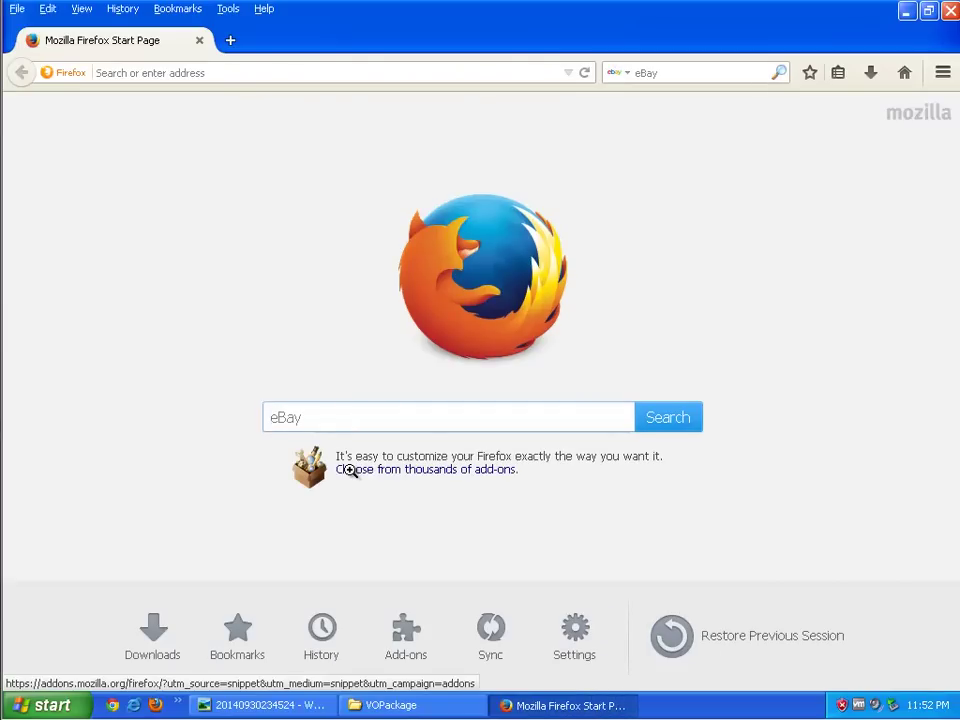
left_click(942, 76)
left_click(908, 347)
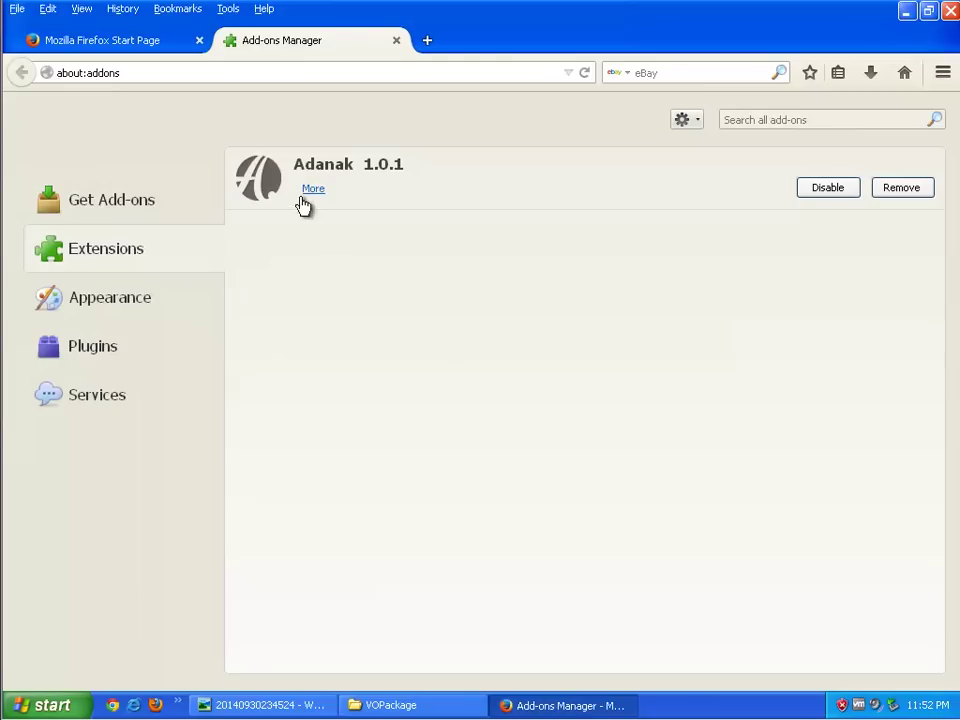
left_click(312, 189)
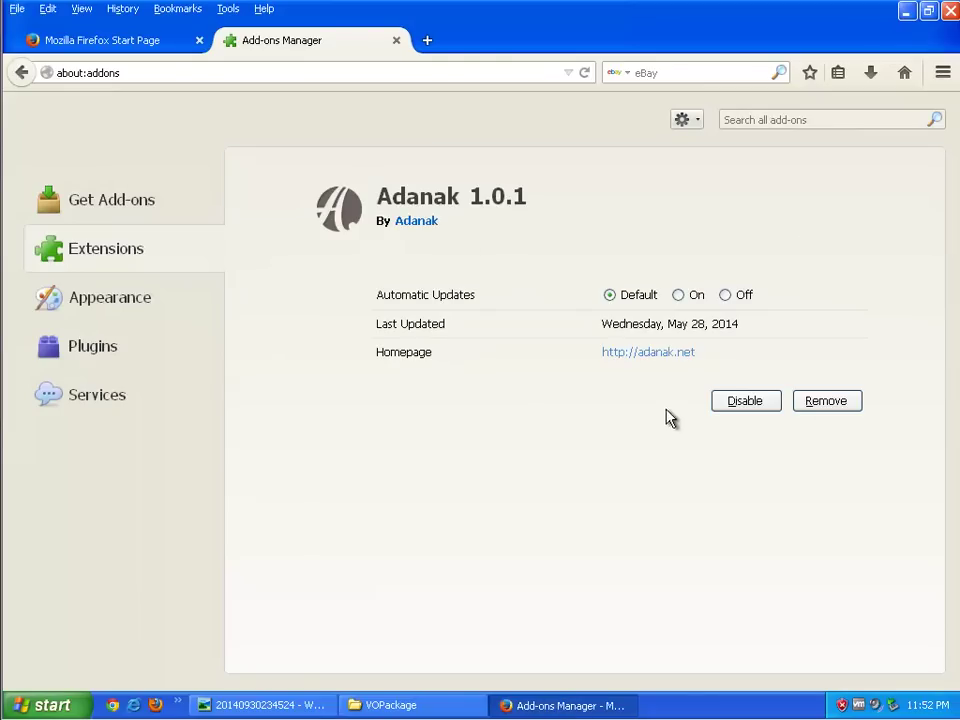
Step: Return to the image viewer, show the next installer screenshot and cancel the VuuPC Setup
left_click(300, 708)
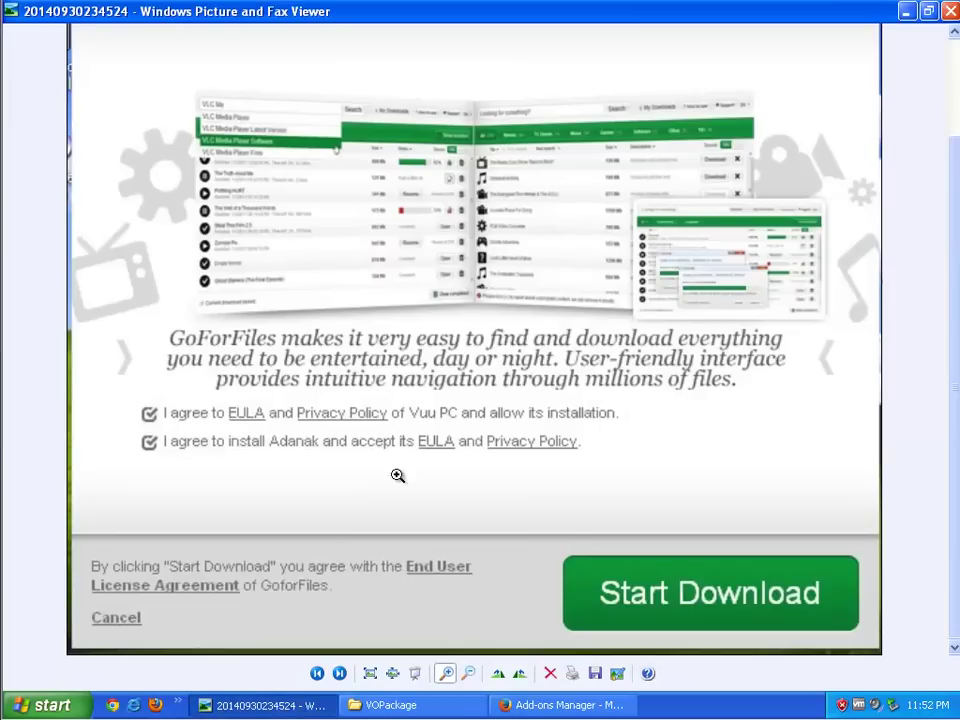
left_click(340, 675)
left_click(444, 167)
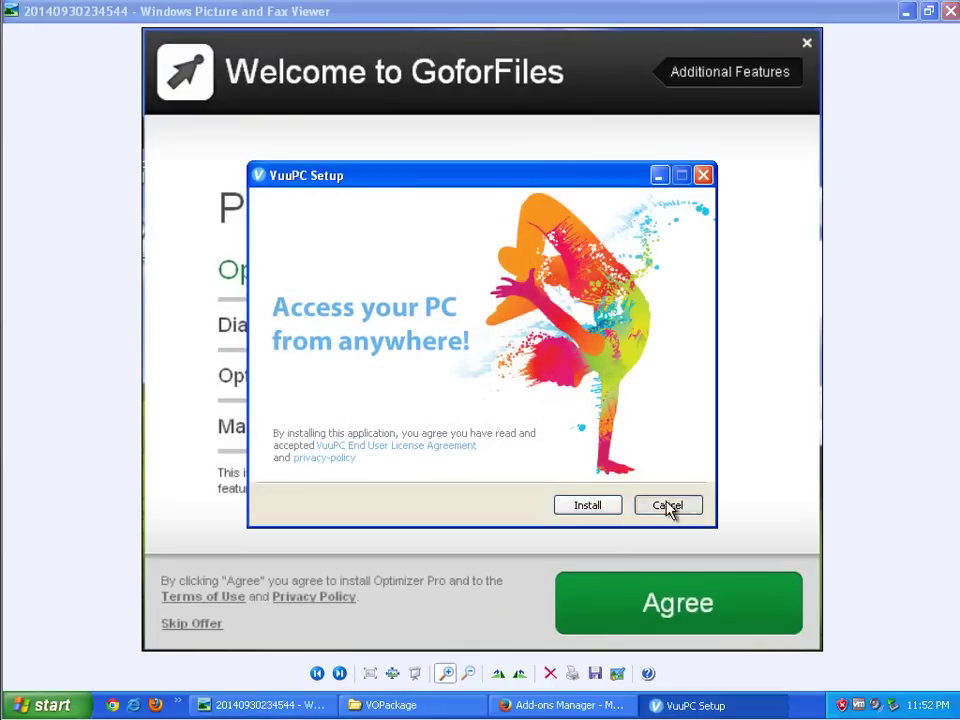
left_click(665, 505)
left_click(447, 409)
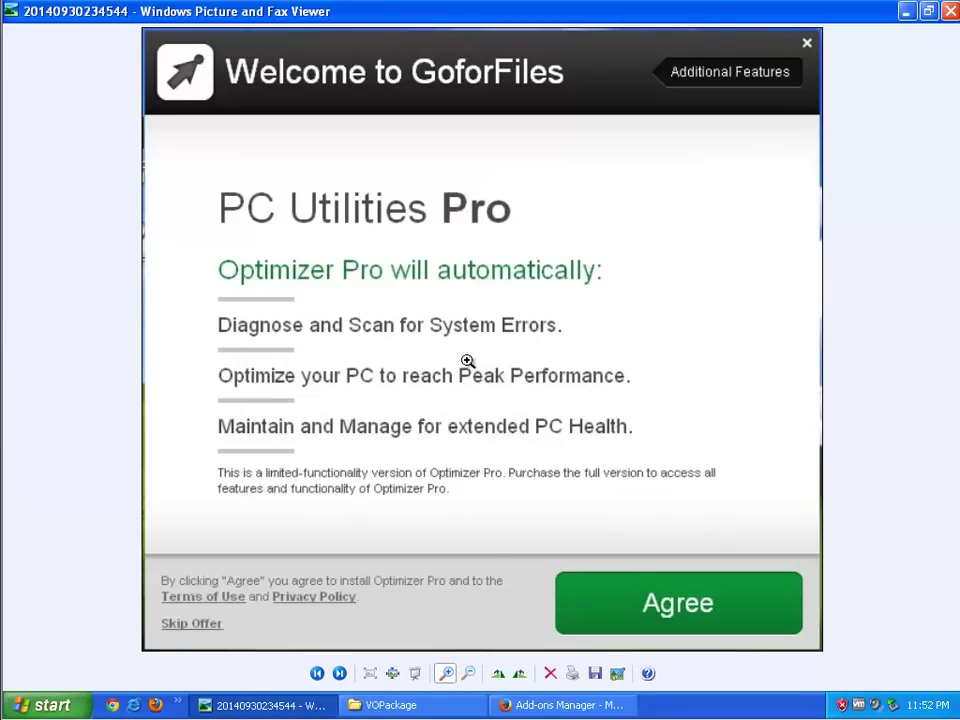
Step: Minimize the image viewer and close Firefox along with both of its open tabs
left_click(906, 11)
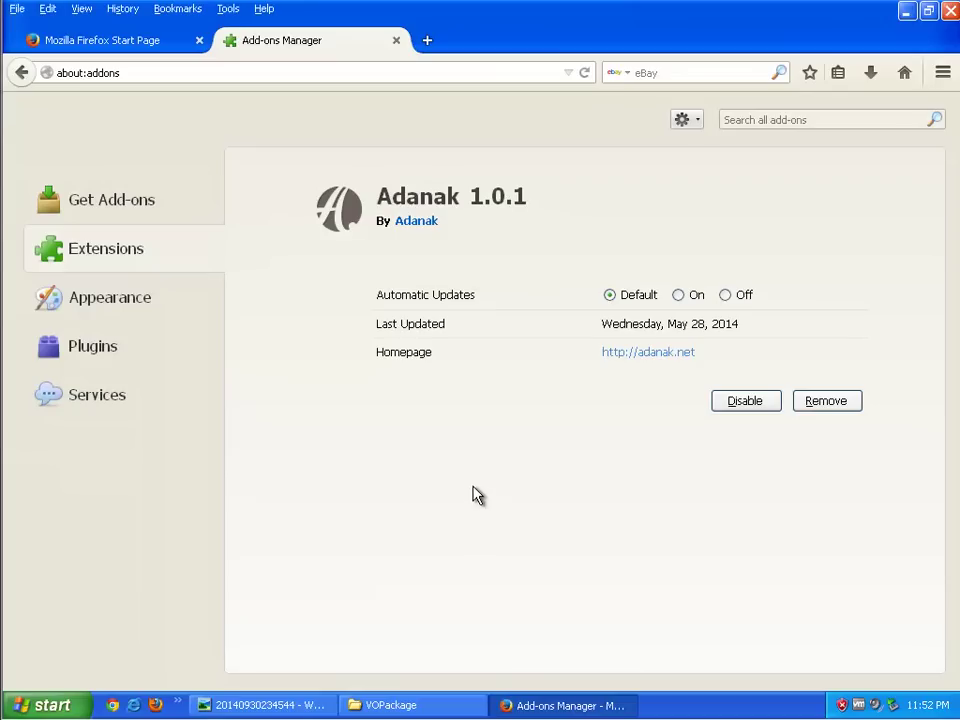
left_click(951, 10)
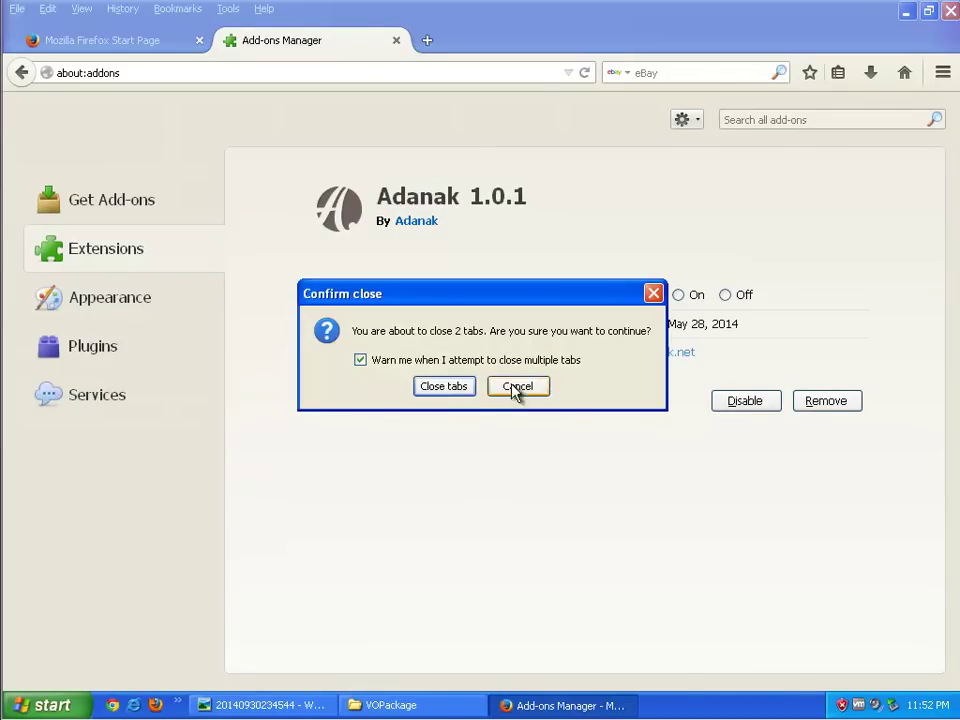
left_click(446, 386)
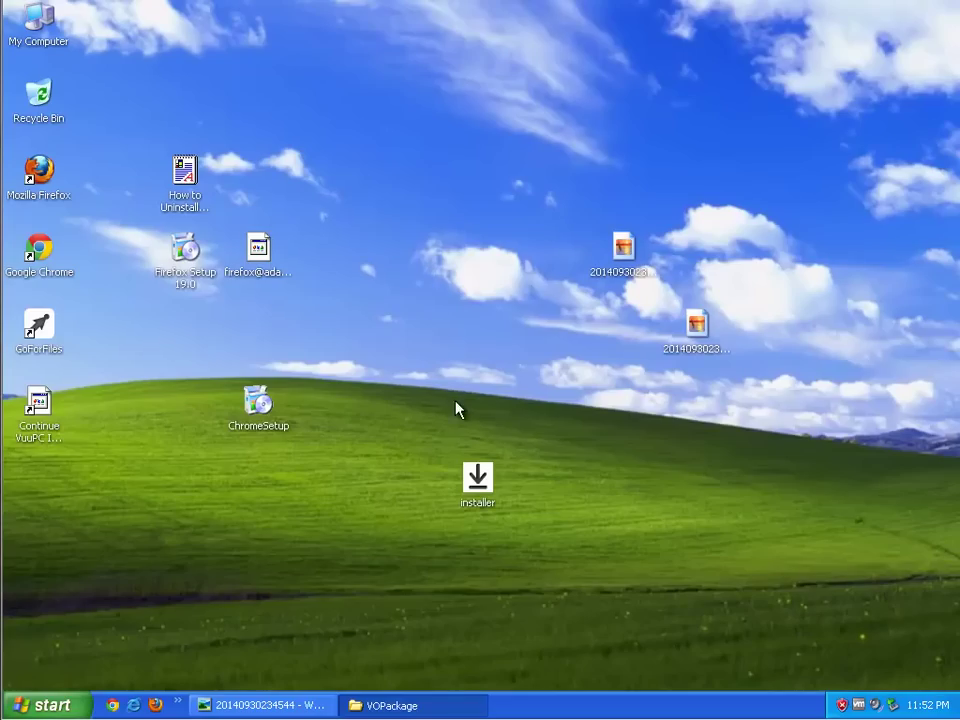
Step: Locate the target folder of the GoForFiles desktop shortcut through its properties and select the Uninstall file there
right_click(40, 339)
left_click(86, 544)
left_click(138, 534)
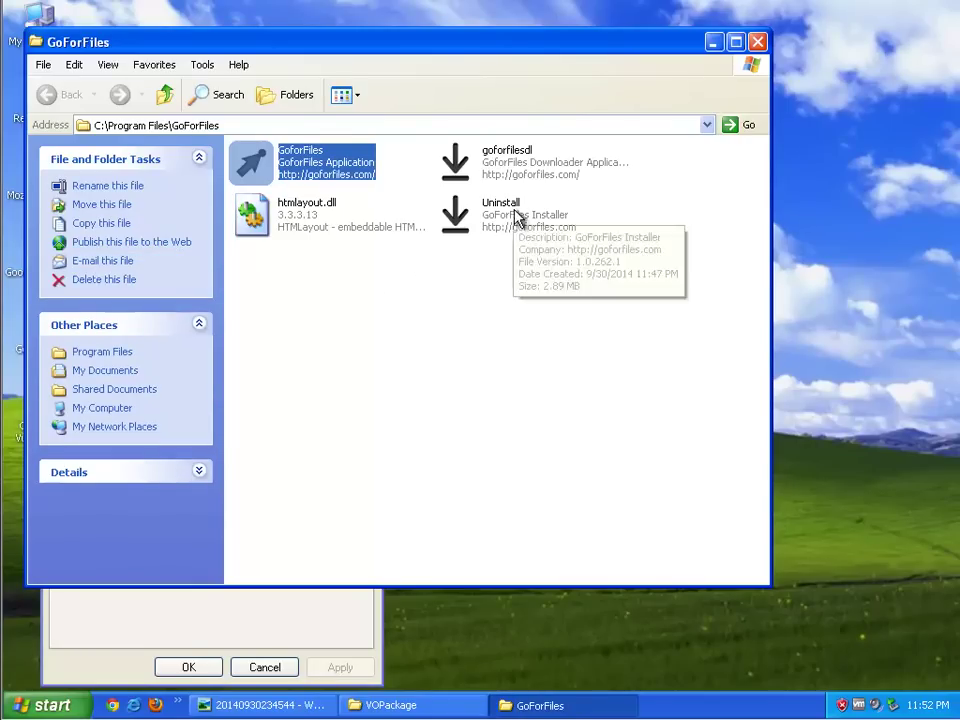
left_click(517, 218)
Step: Go up to the Program Files folder and list its contents in Details view, sorted by date modified with newest first
left_click(185, 124)
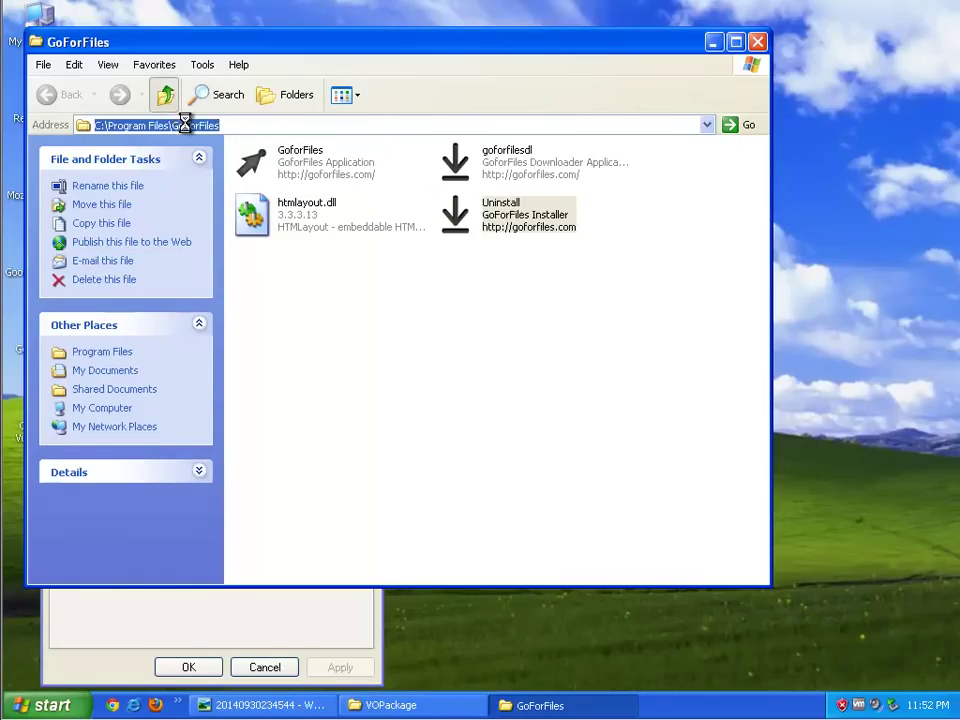
left_click(279, 272)
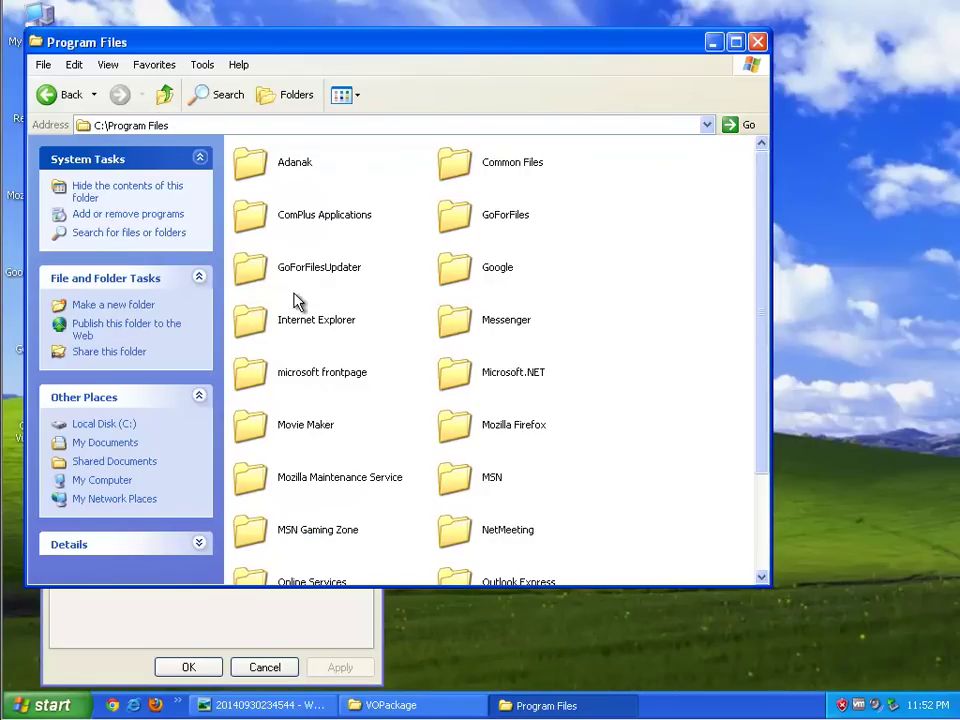
left_click(352, 95)
left_click(375, 189)
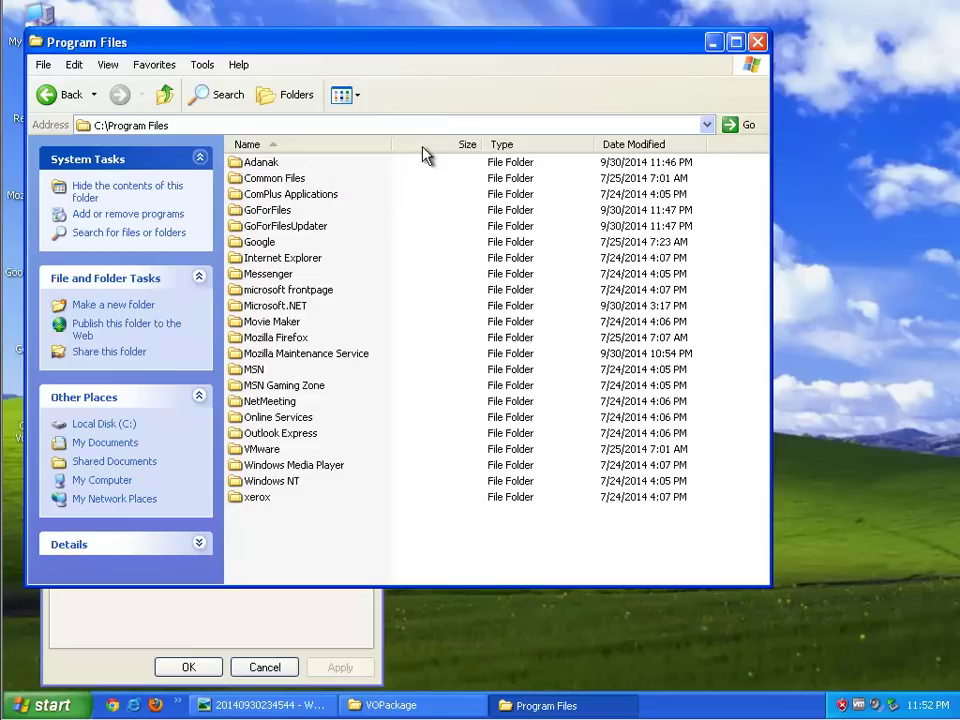
left_click(620, 145)
left_click(628, 145)
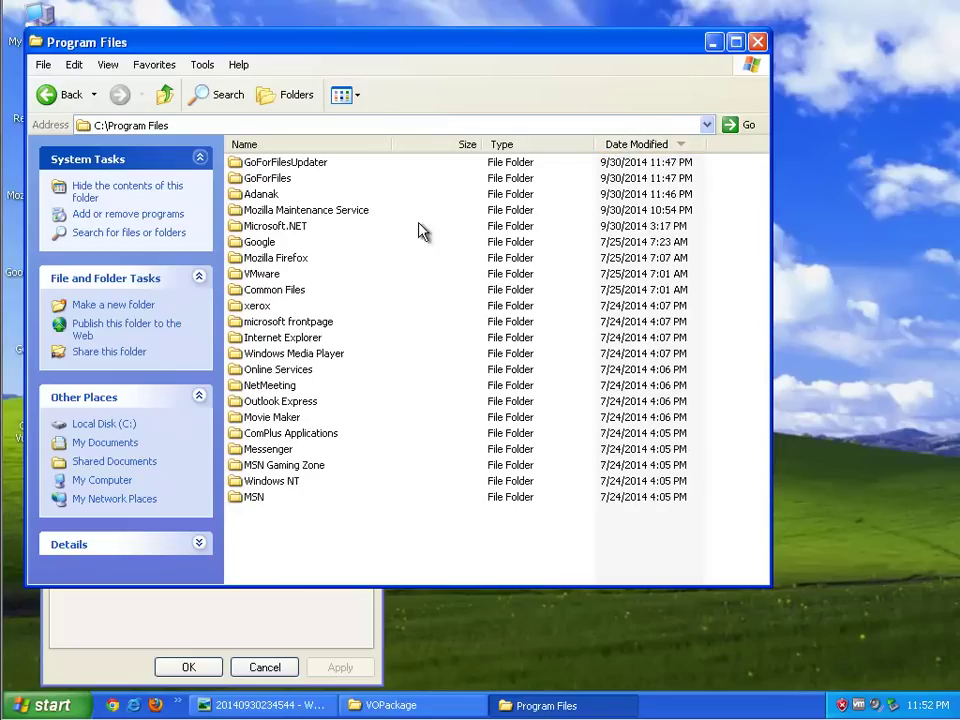
Step: Select the Adanak, GoForFiles and GoForFilesUpdater folders together in Program Files
left_click(270, 196)
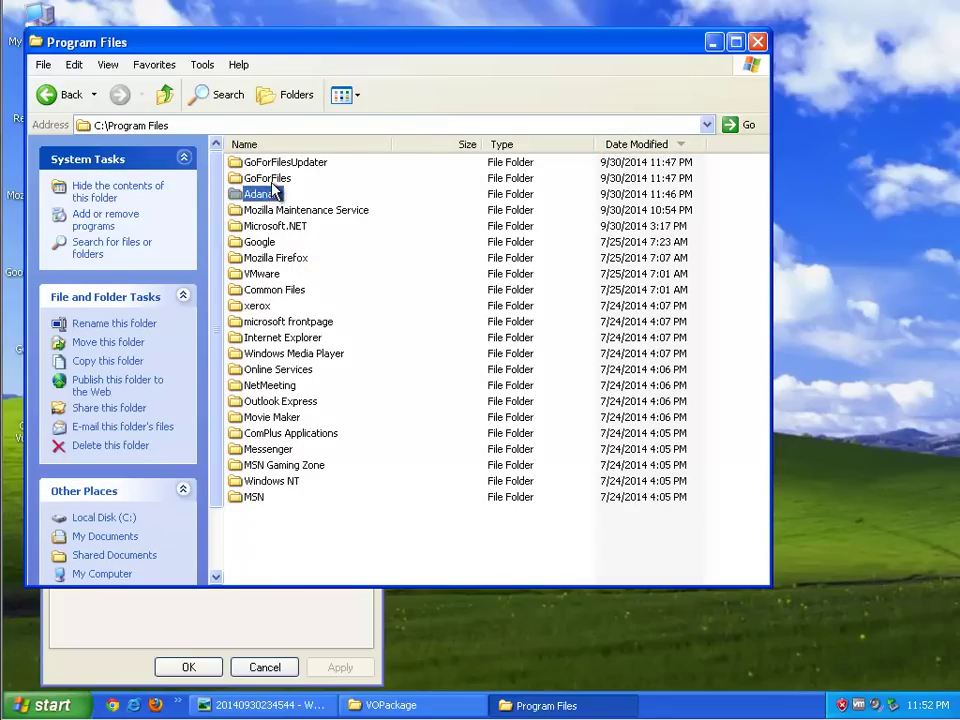
key("shift+Up")
left_click(303, 172, "shift")
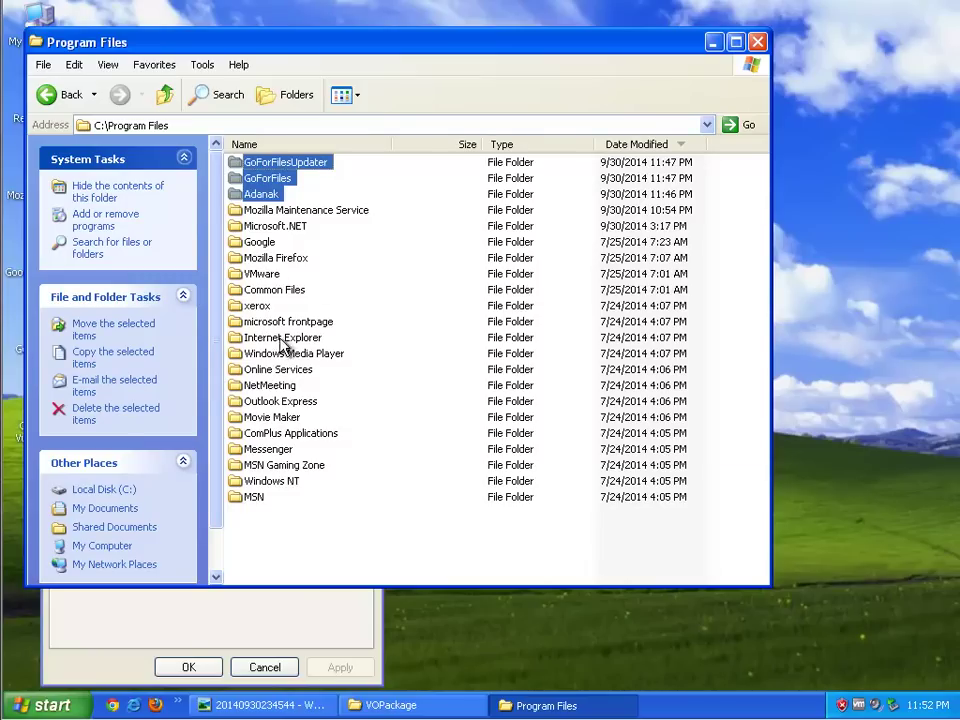
Step: Look inside the RedistList folder within Microsoft.NET and select the AssemblyList_4_client file
double_click(279, 230)
double_click(257, 176)
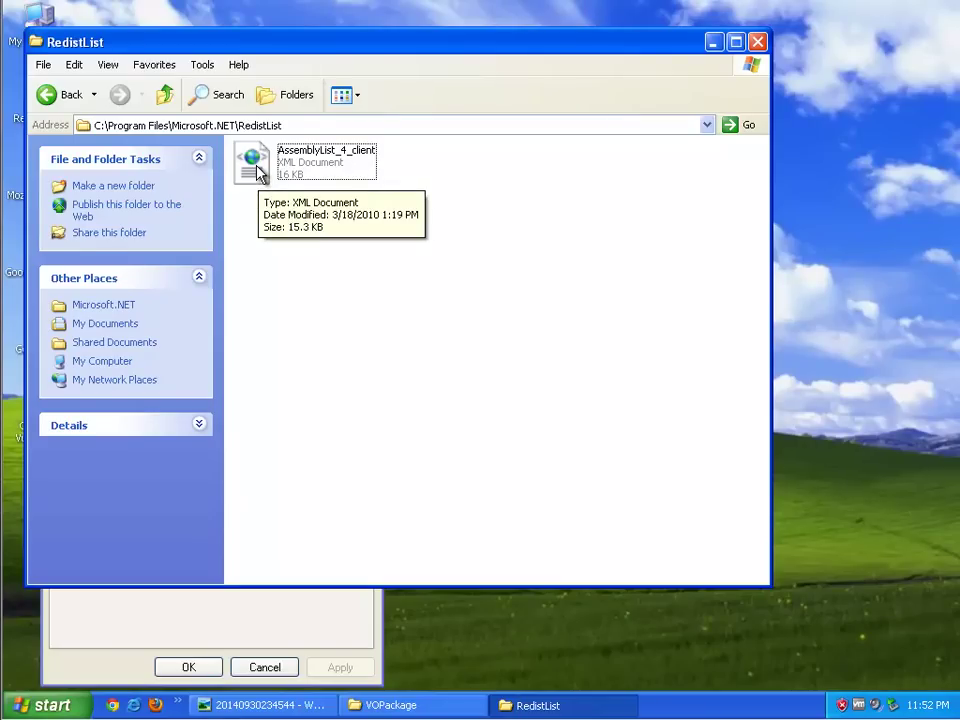
left_click(257, 172)
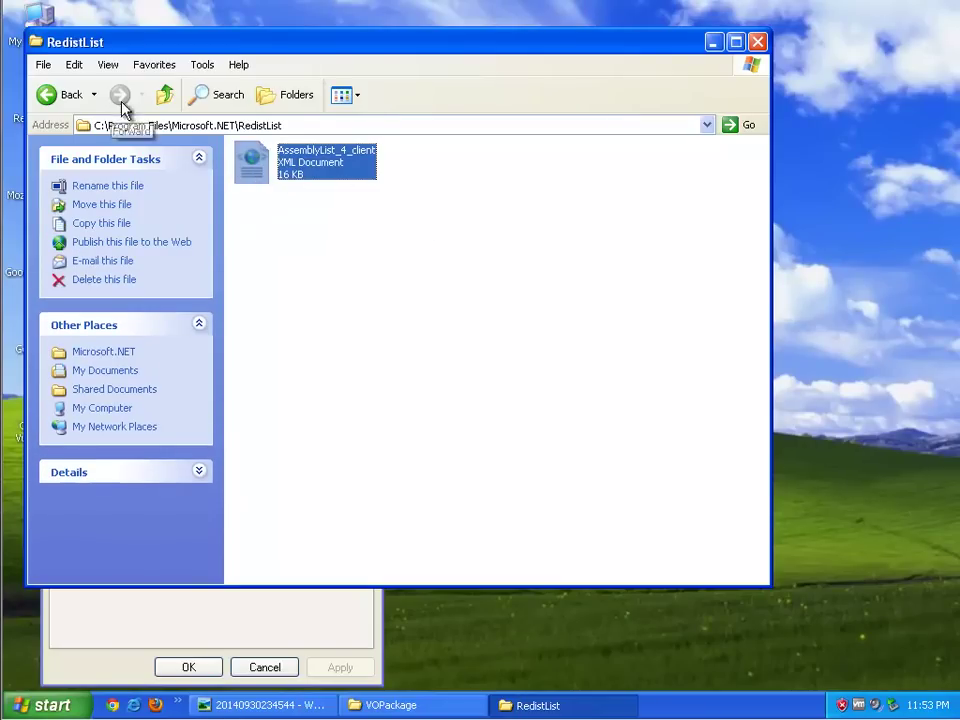
Step: Return to Program Files, select the Microsoft.NET, Adanak, GoForFiles and GoForFilesUpdater folders together, and display the contents as thumbnails
left_click(165, 96)
left_click(167, 99)
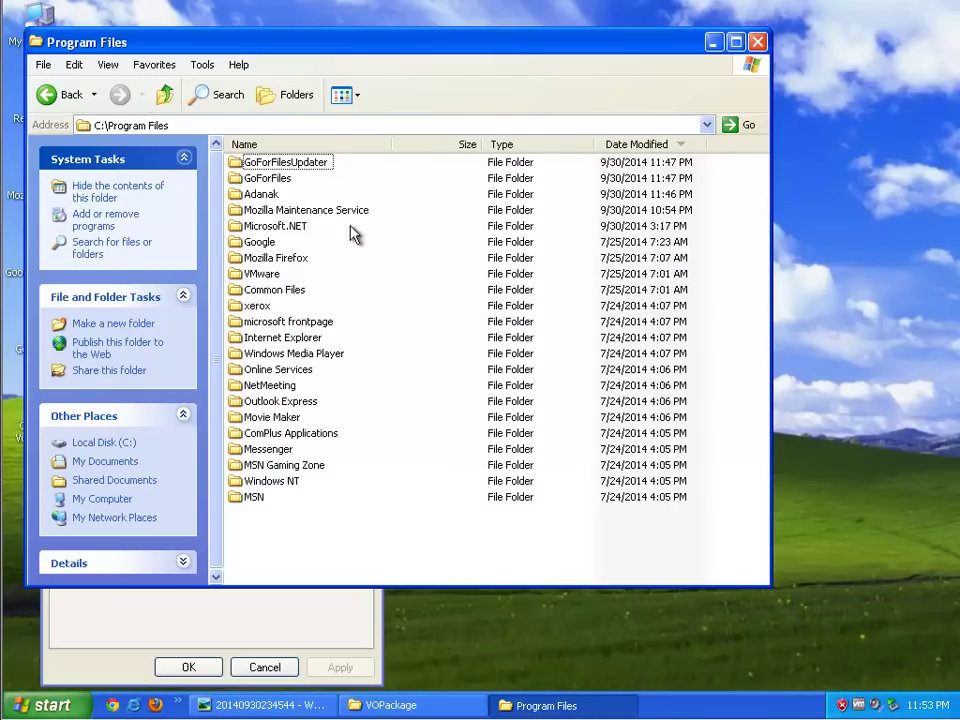
left_click(290, 228)
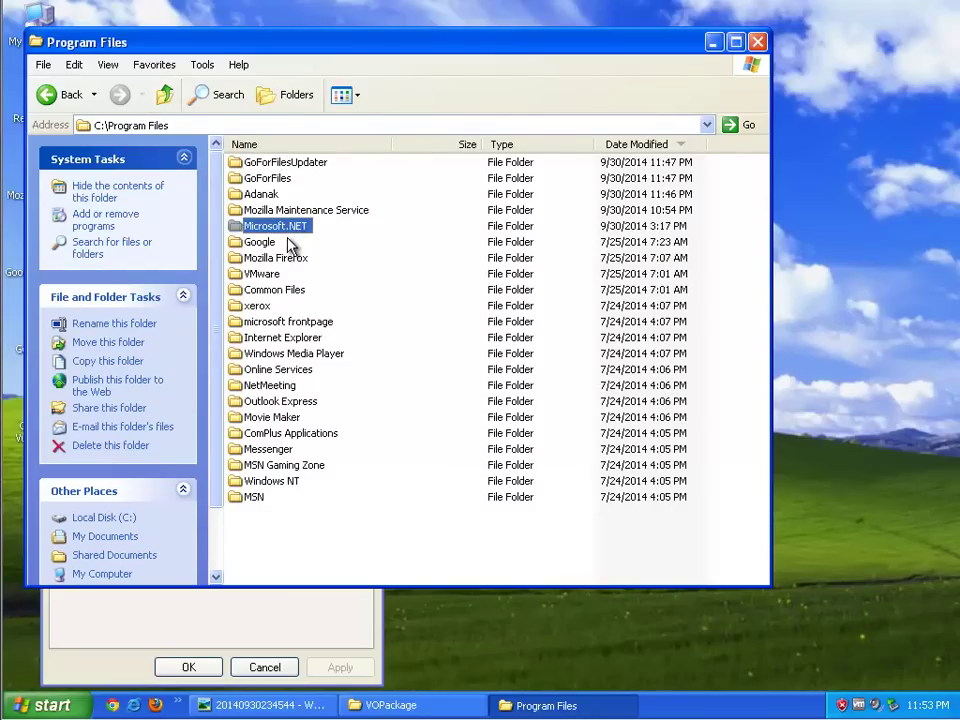
left_click(266, 193, "ctrl")
left_click(270, 176, "ctrl")
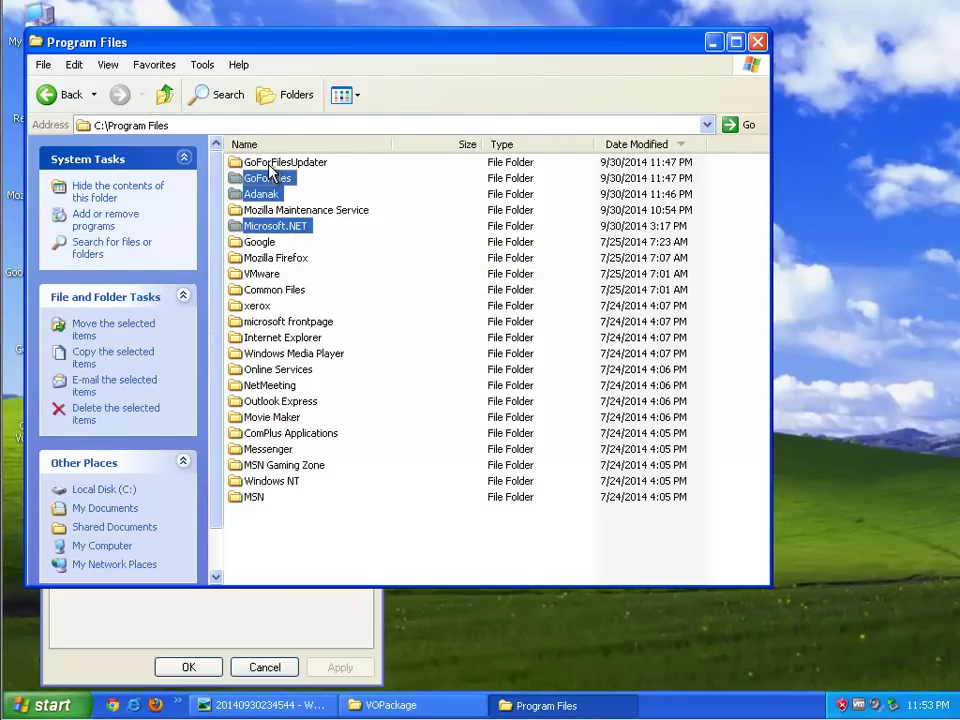
left_click(268, 164, "ctrl")
left_click(341, 95)
left_click(368, 122)
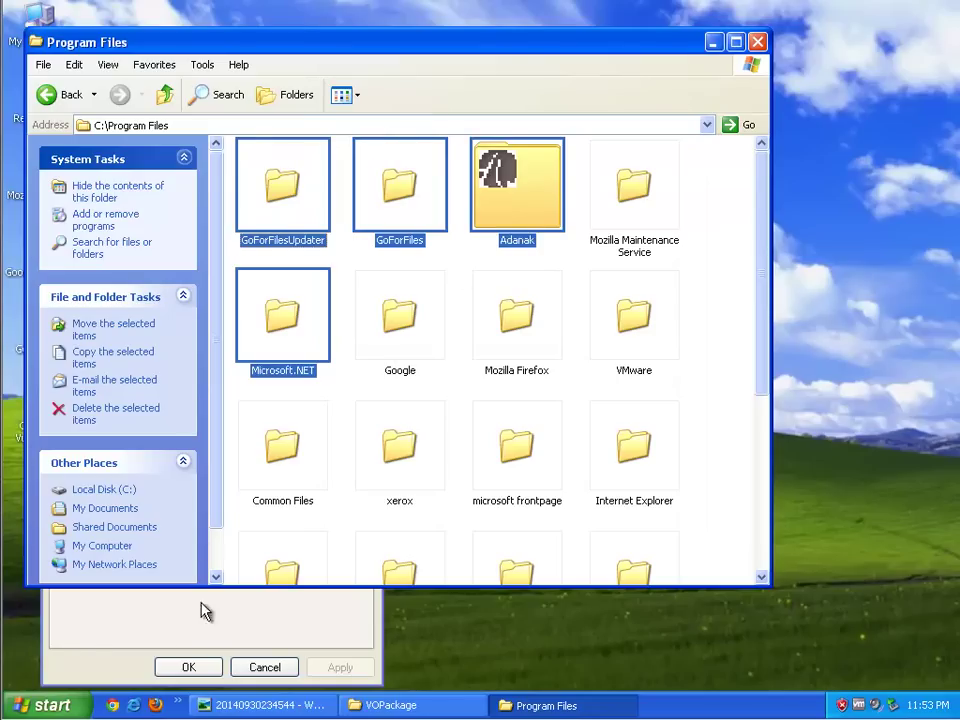
Step: Open Add or Remove Programs from the Control Panel and select the GoForFiles entry
left_click(40, 705)
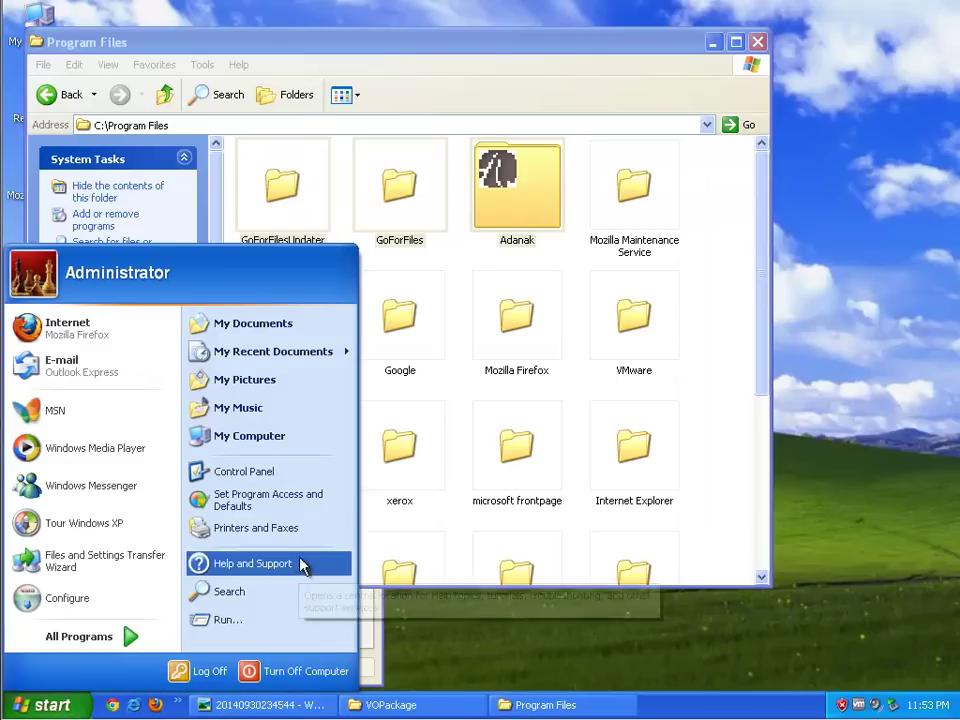
left_click(315, 474)
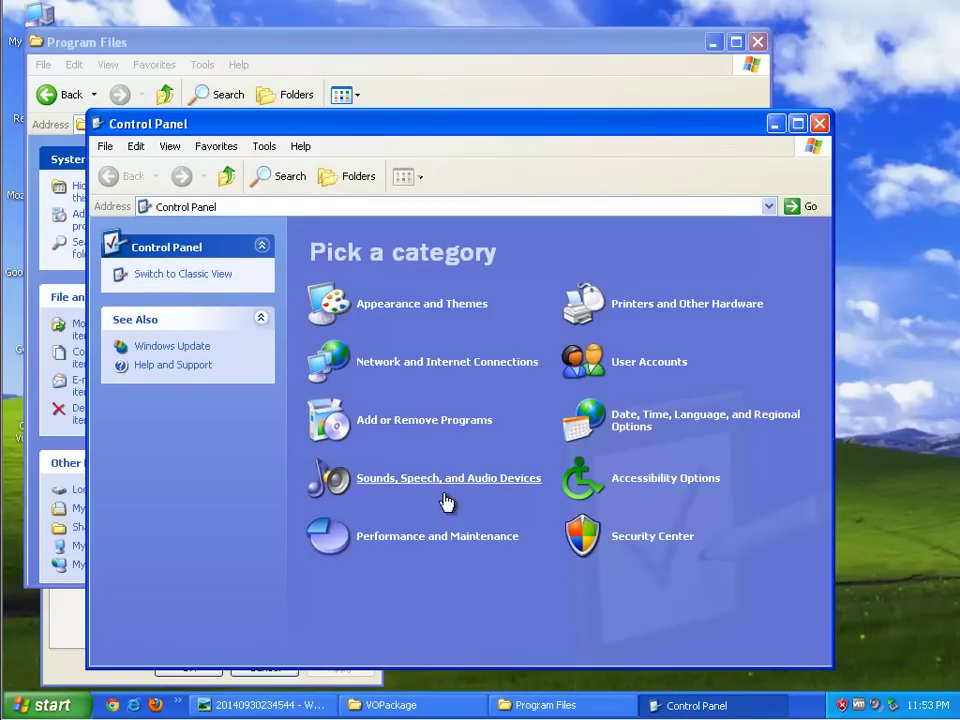
left_click(440, 420)
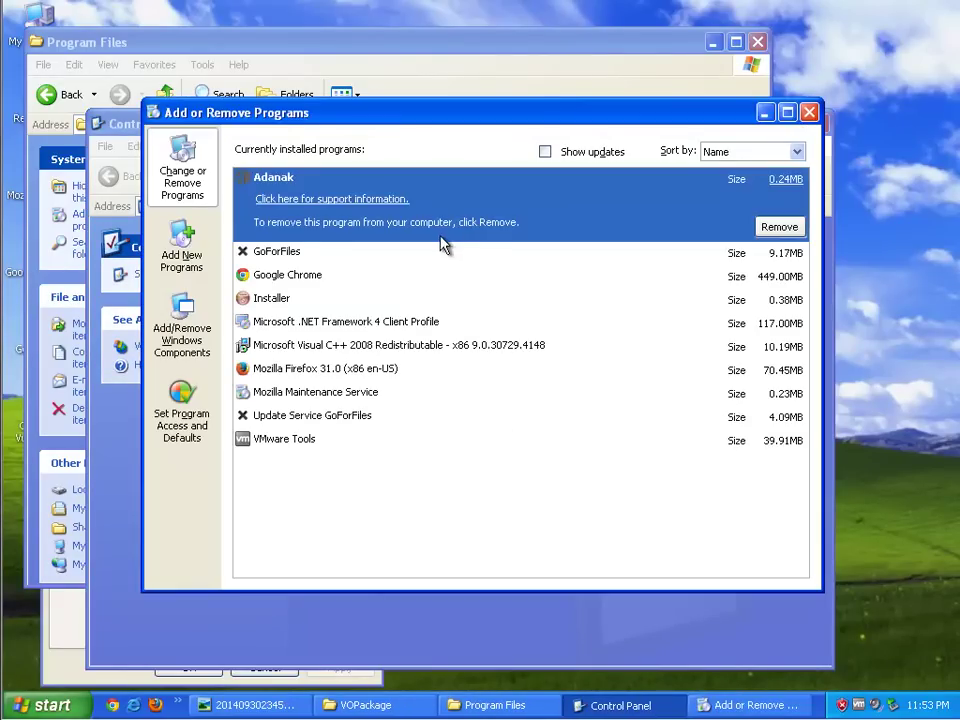
left_click(355, 252)
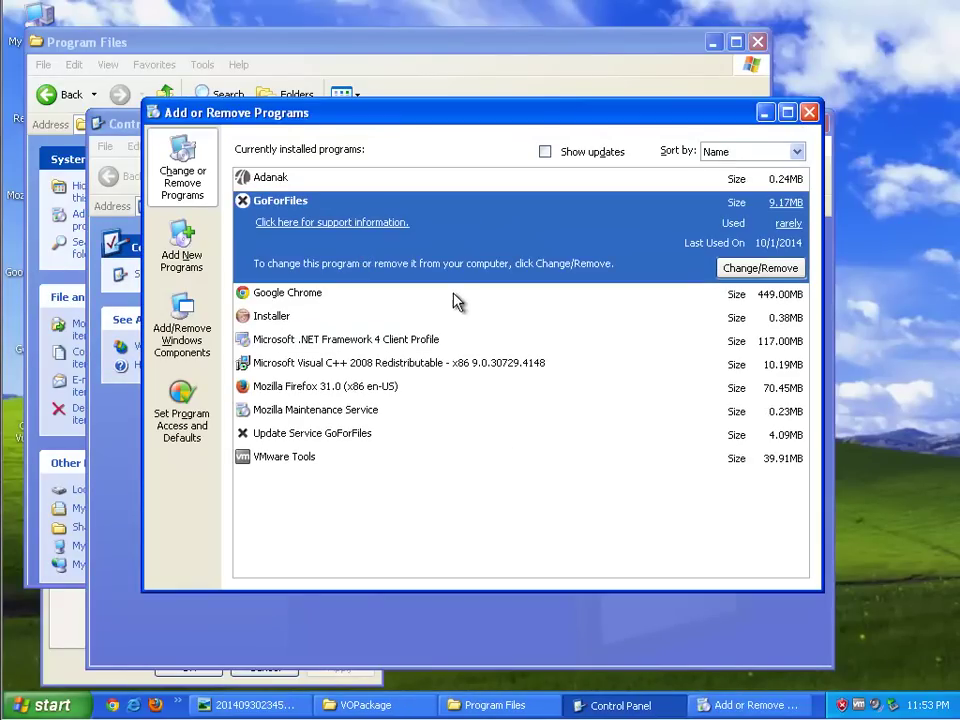
Step: View the support information of the Installer and Update Service GoForFiles entries in the installed programs list
left_click(405, 318)
left_click(350, 269)
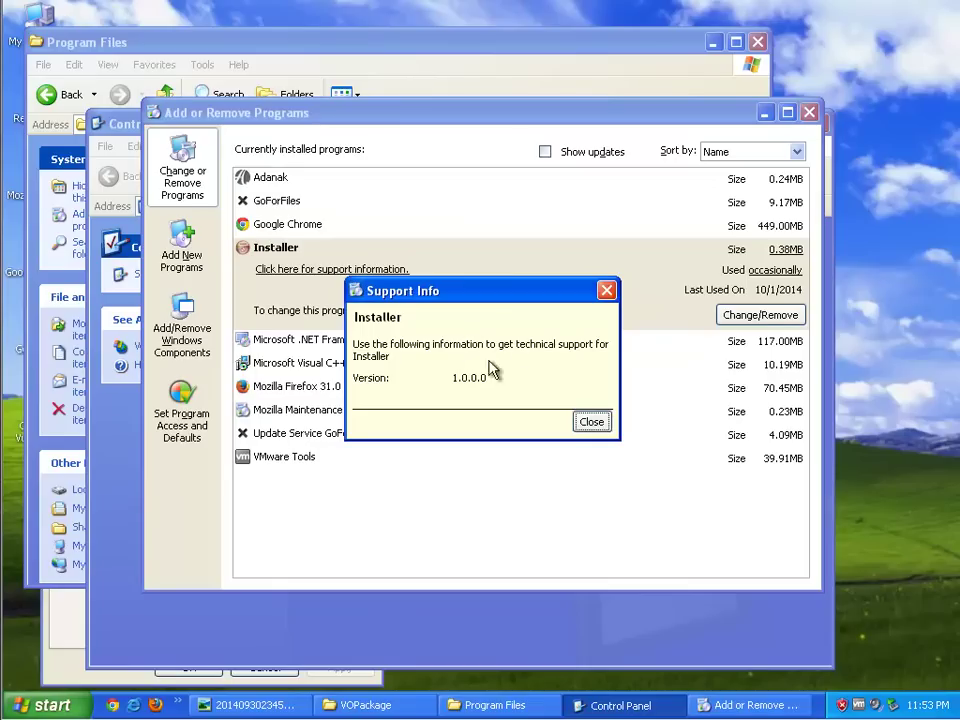
left_click(592, 422)
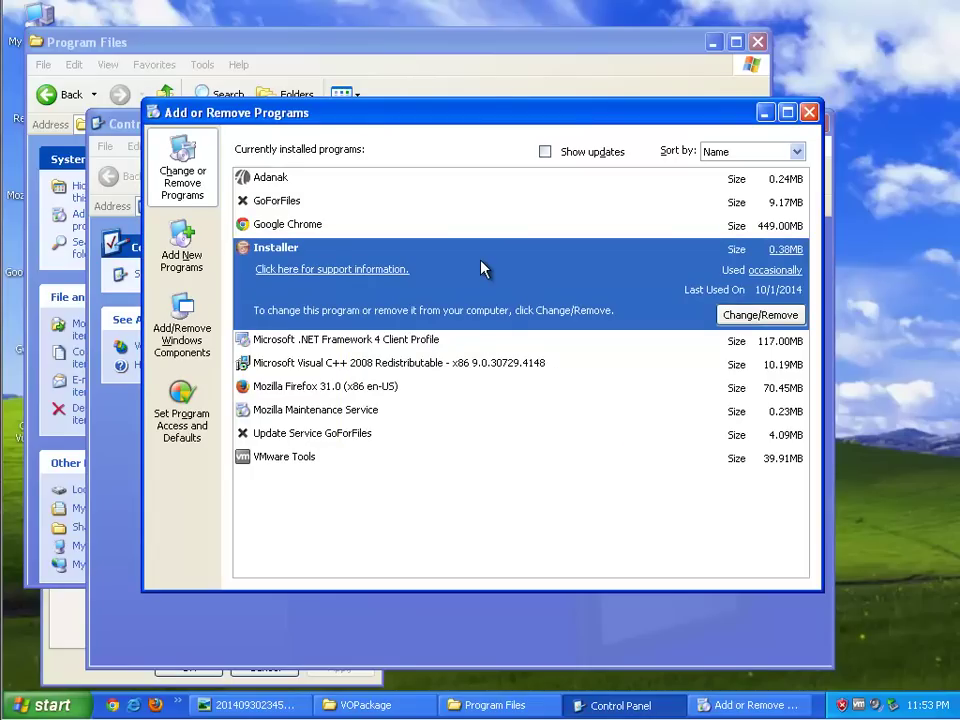
left_click(358, 436)
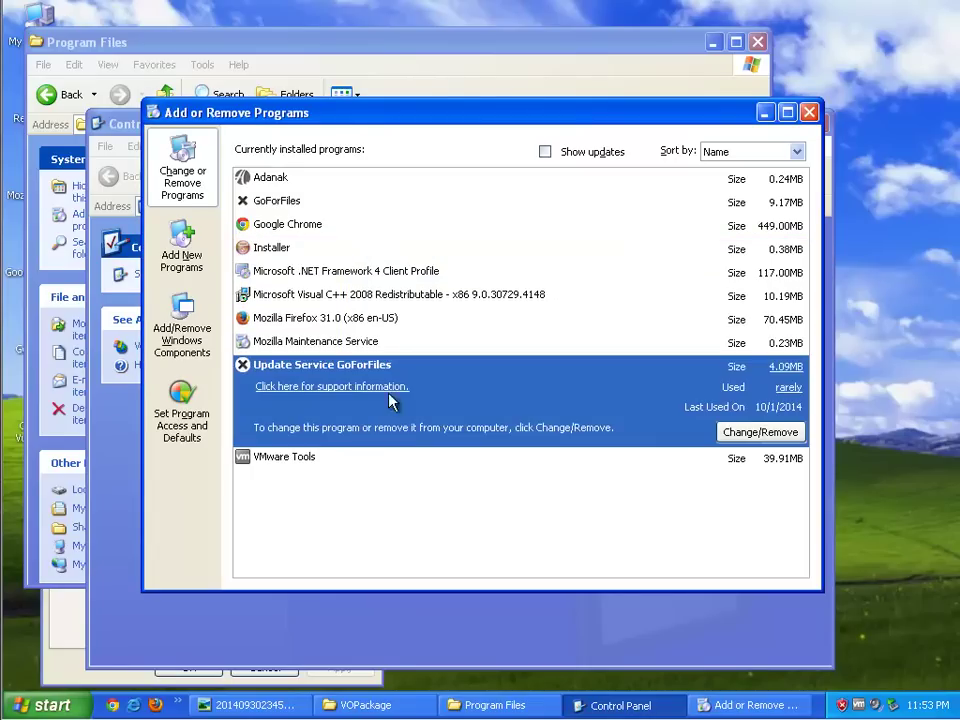
left_click(396, 392)
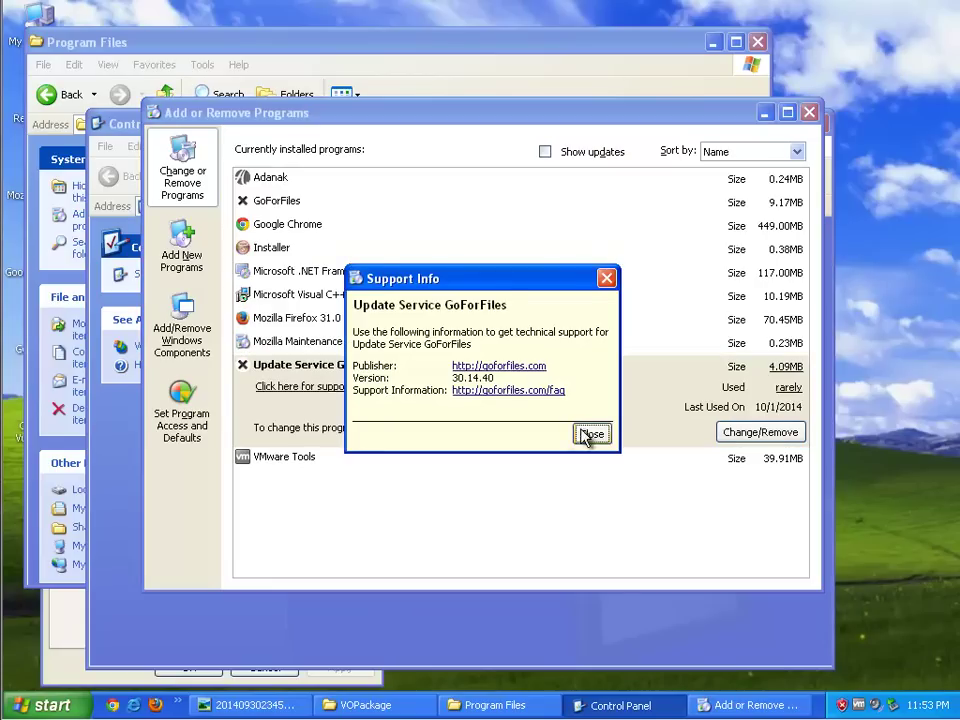
left_click(589, 435)
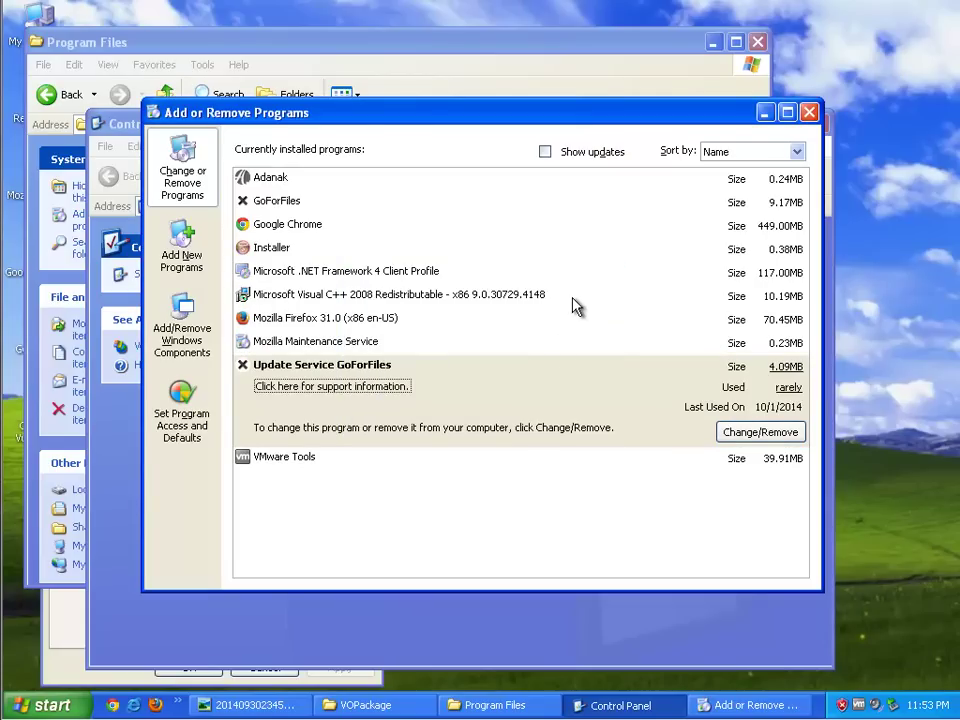
Step: Check the Adanak entry and view the support information of the GoForFiles program
left_click(560, 180)
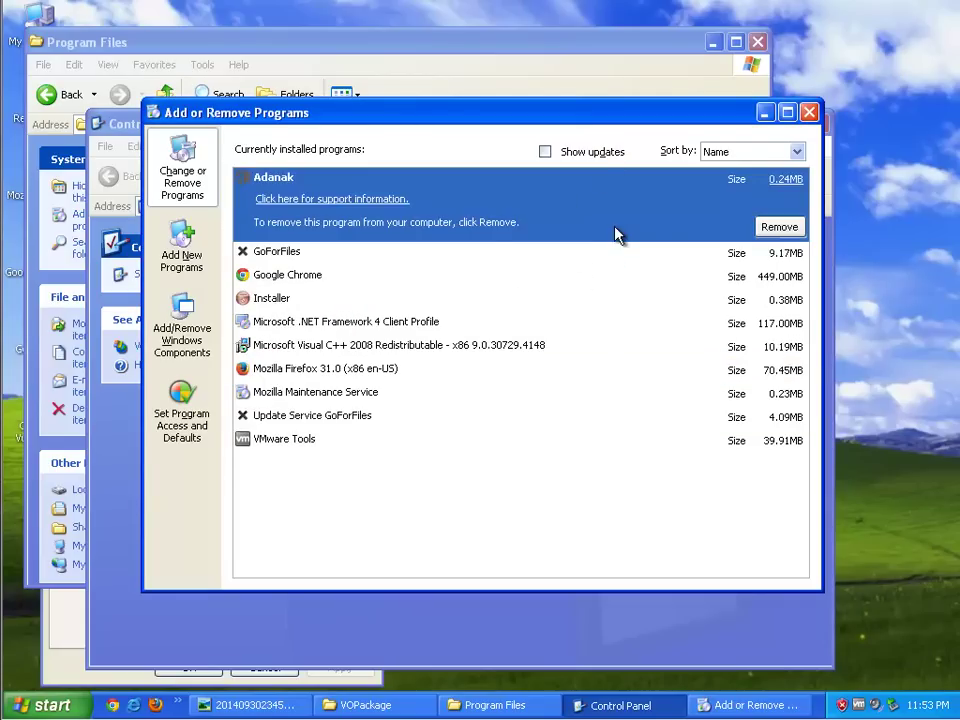
left_click(462, 252)
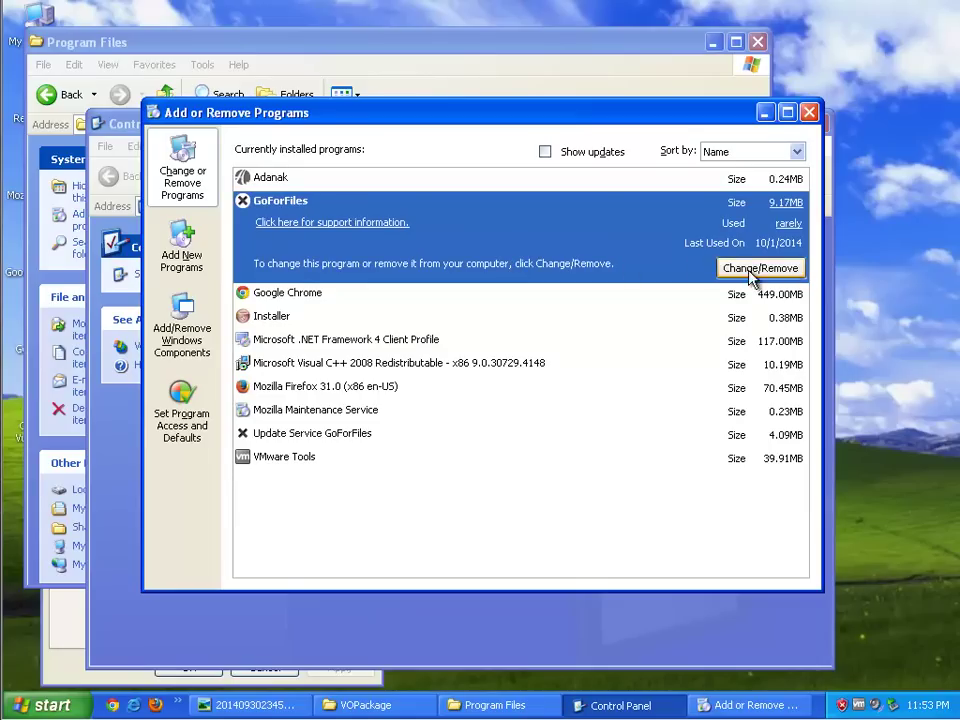
left_click(400, 223)
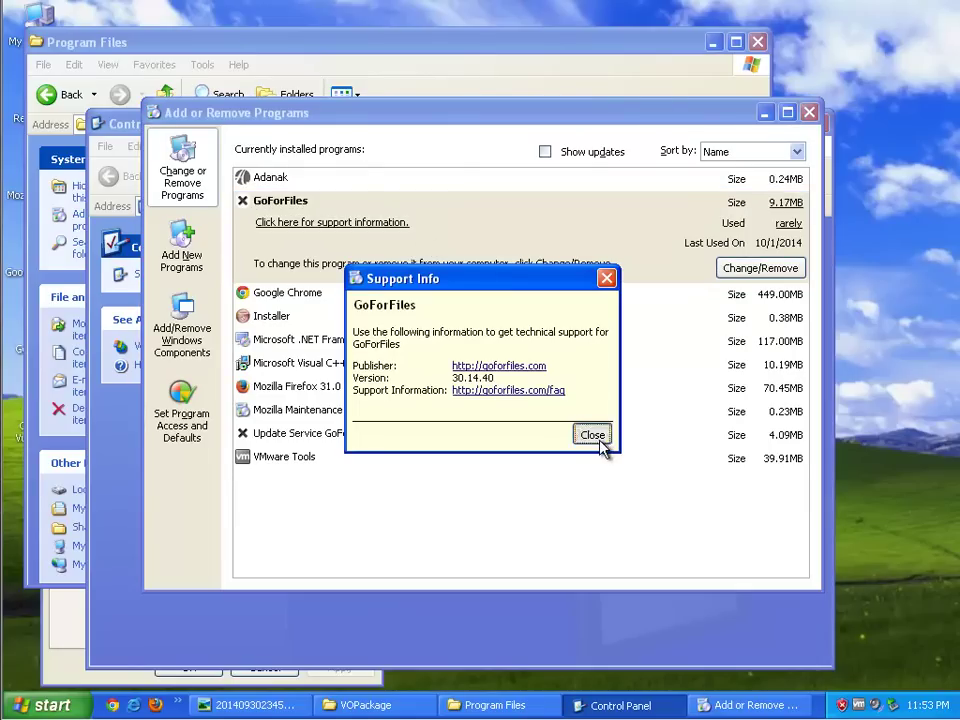
left_click(592, 435)
left_click(760, 268)
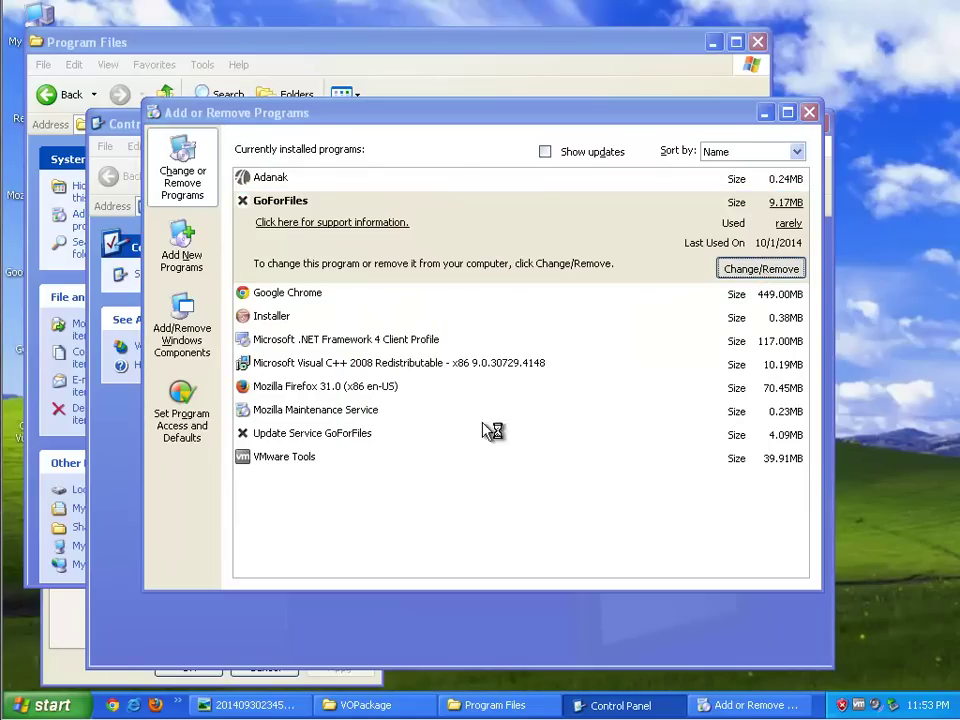
left_click_drag(517, 123, 675, 261)
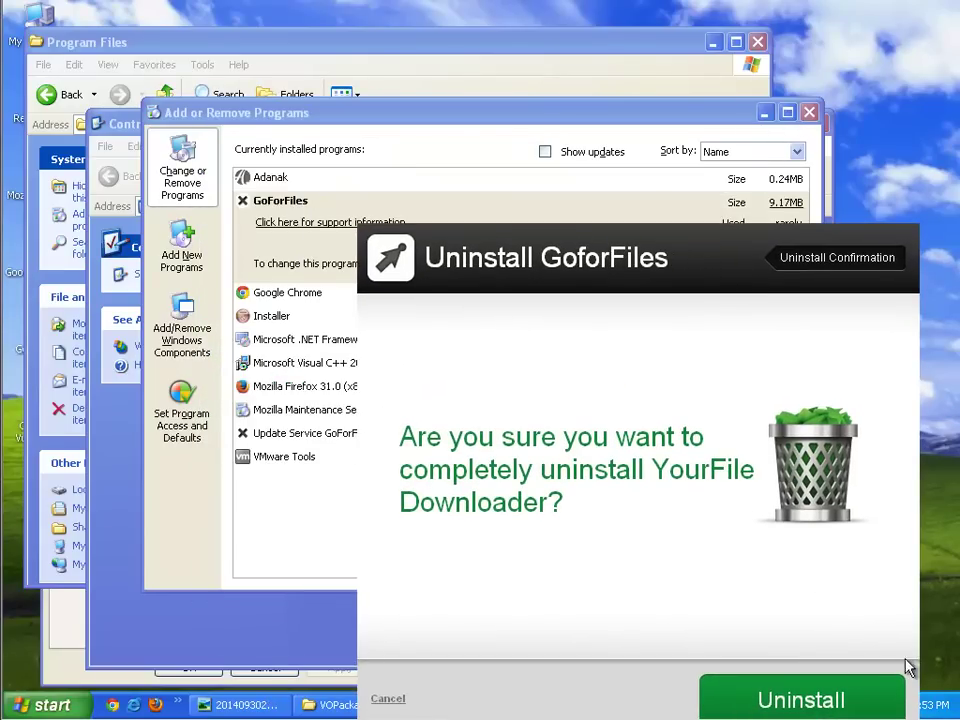
left_click(387, 699)
Step: Maximize Add or Remove Programs, uninstall GoForFiles completely, and close the browser window the uninstaller opens
left_click(787, 112)
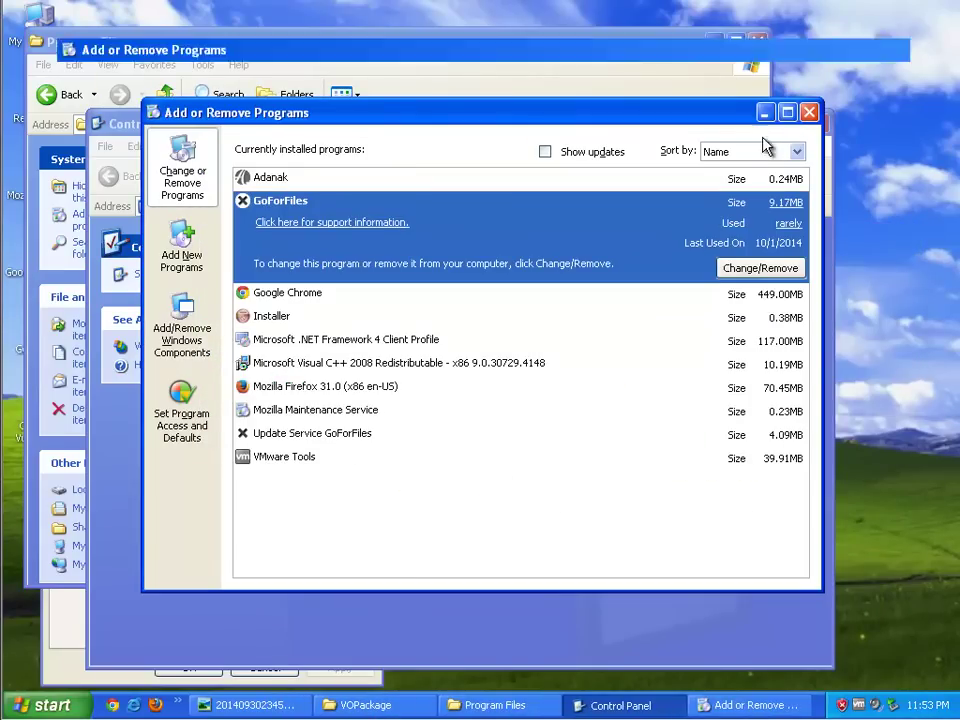
left_click(921, 168)
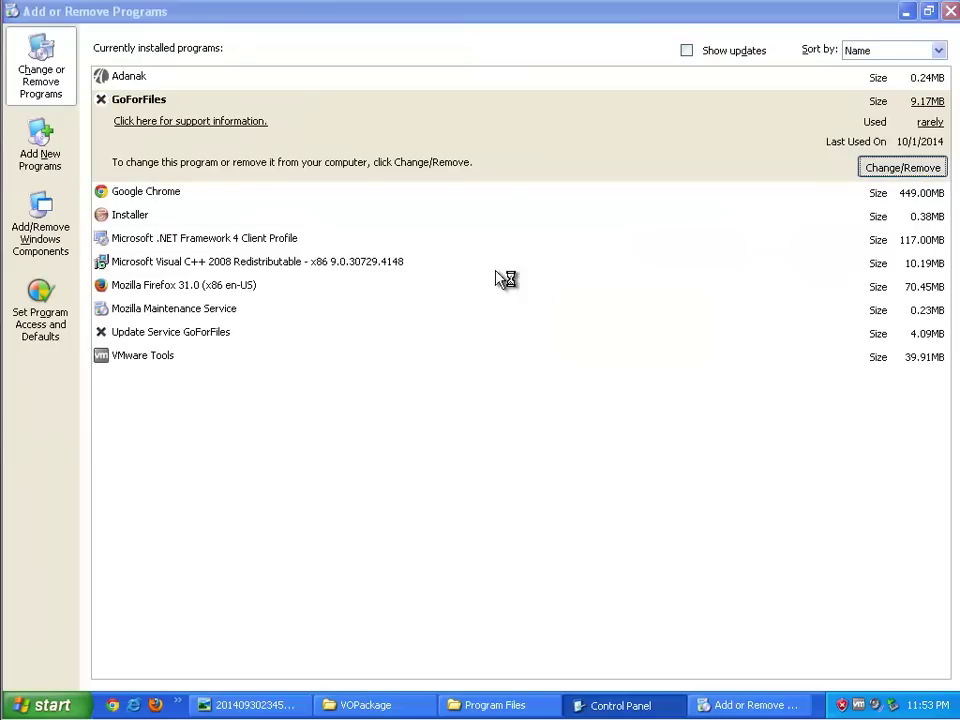
left_click_drag(501, 130, 692, 129)
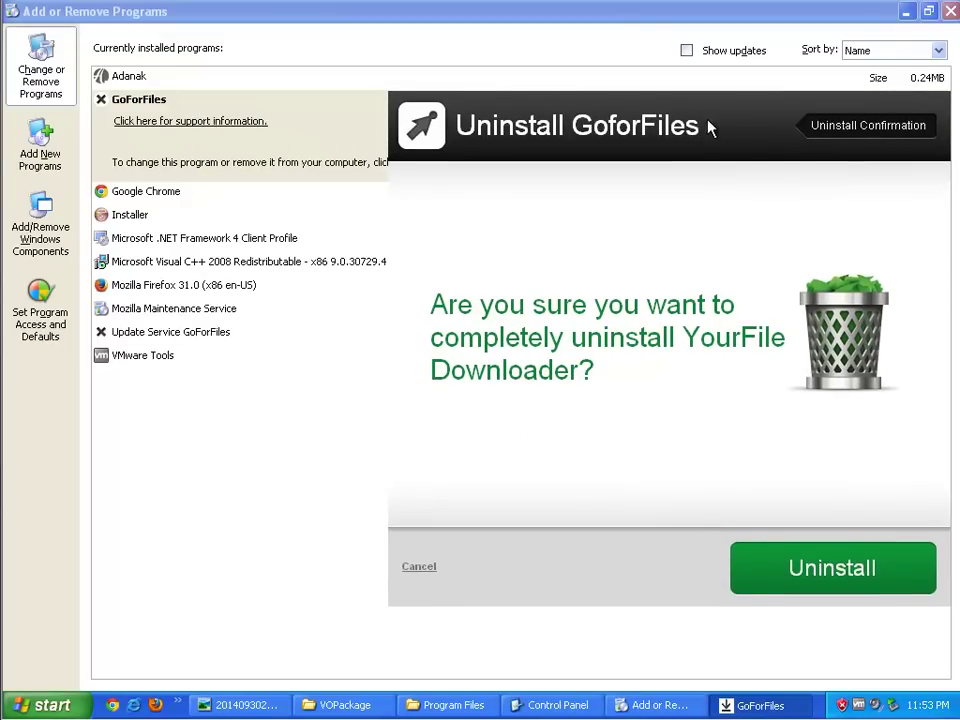
left_click(845, 570)
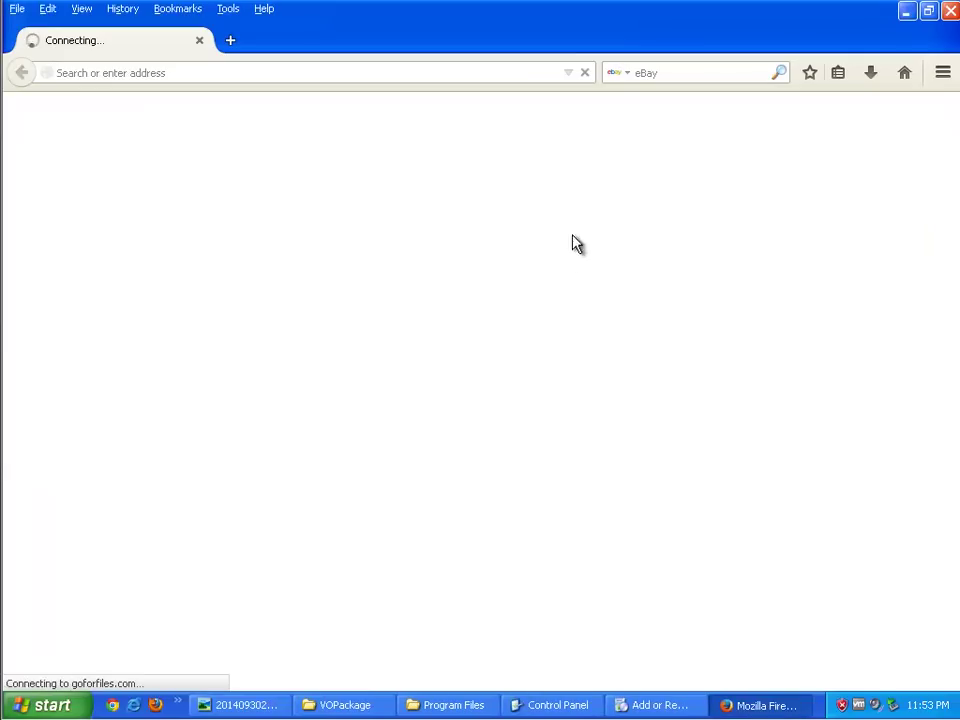
left_click(951, 13)
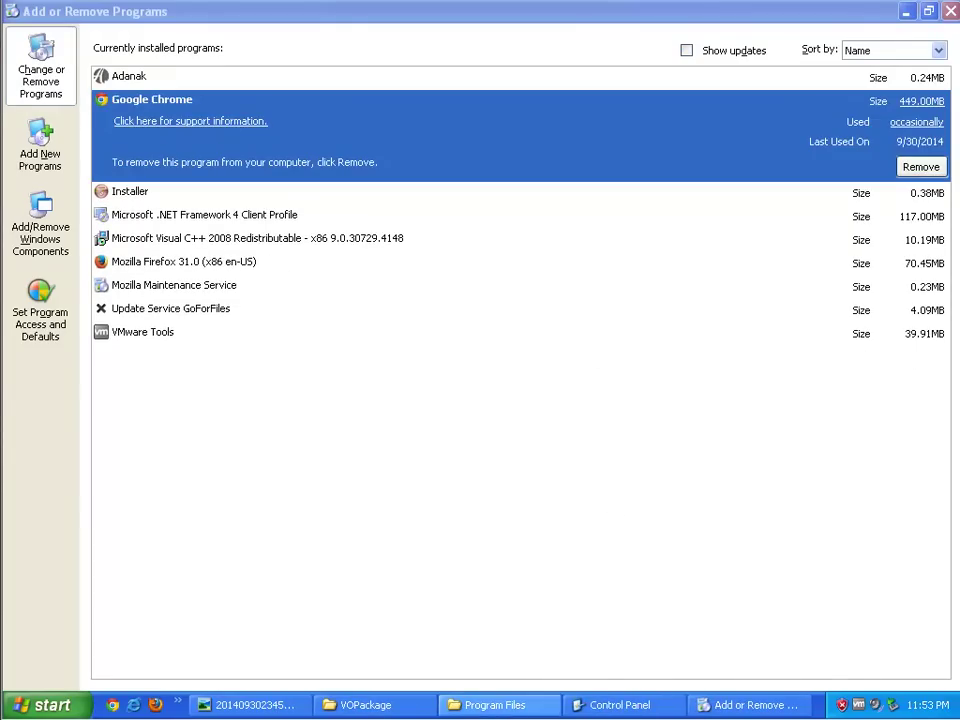
Step: Check the support information of Update Service GoForFiles and uninstall that program completely
left_click(236, 314)
left_click(257, 261)
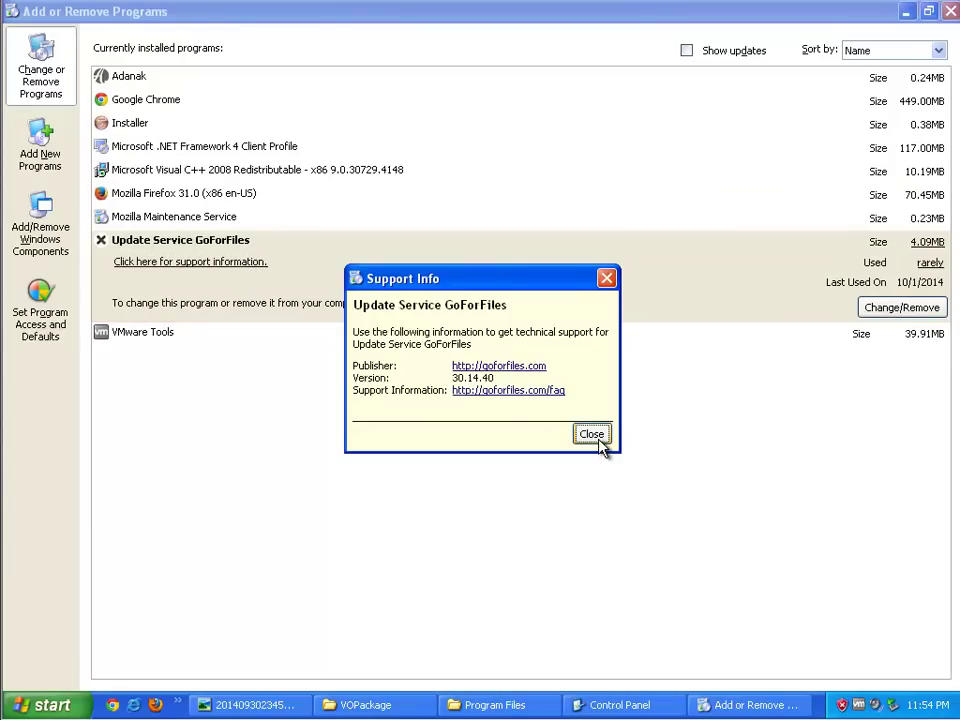
left_click(600, 440)
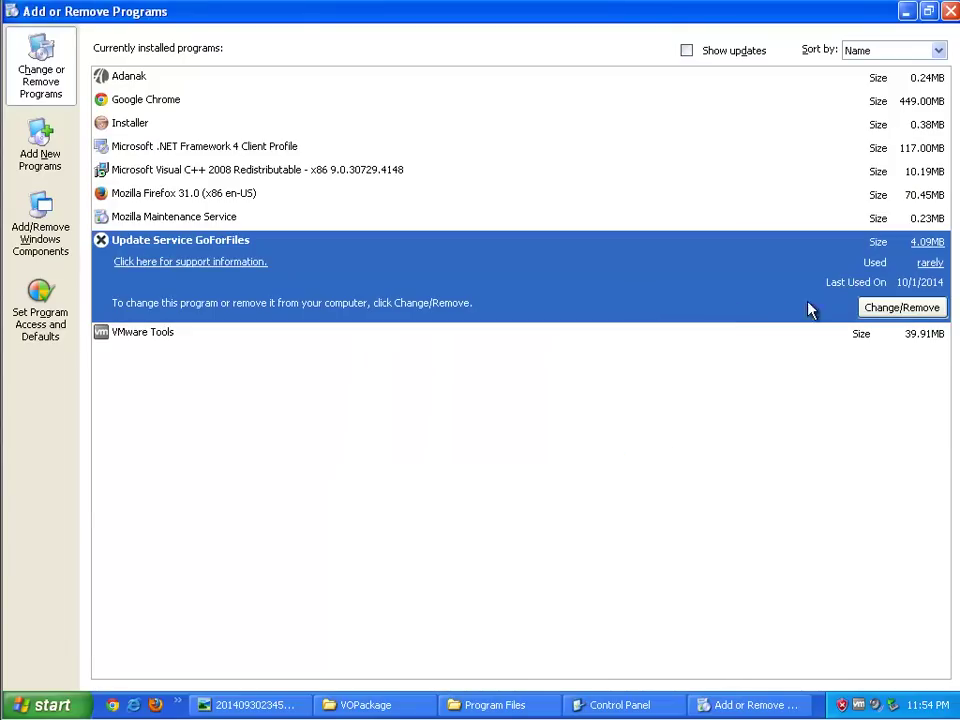
left_click(918, 308)
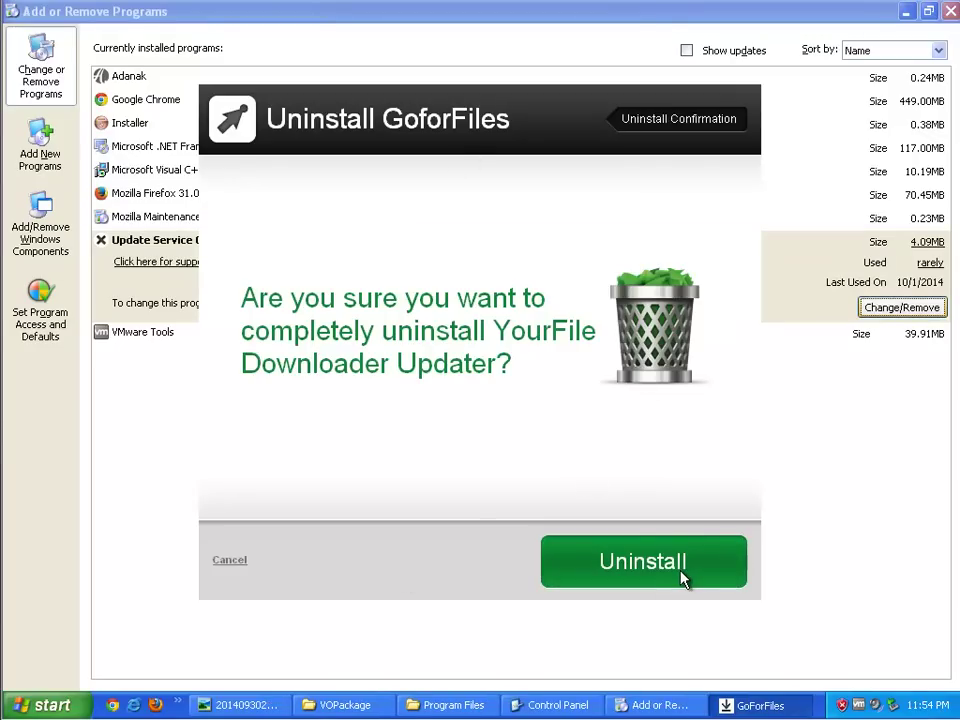
left_click(606, 555)
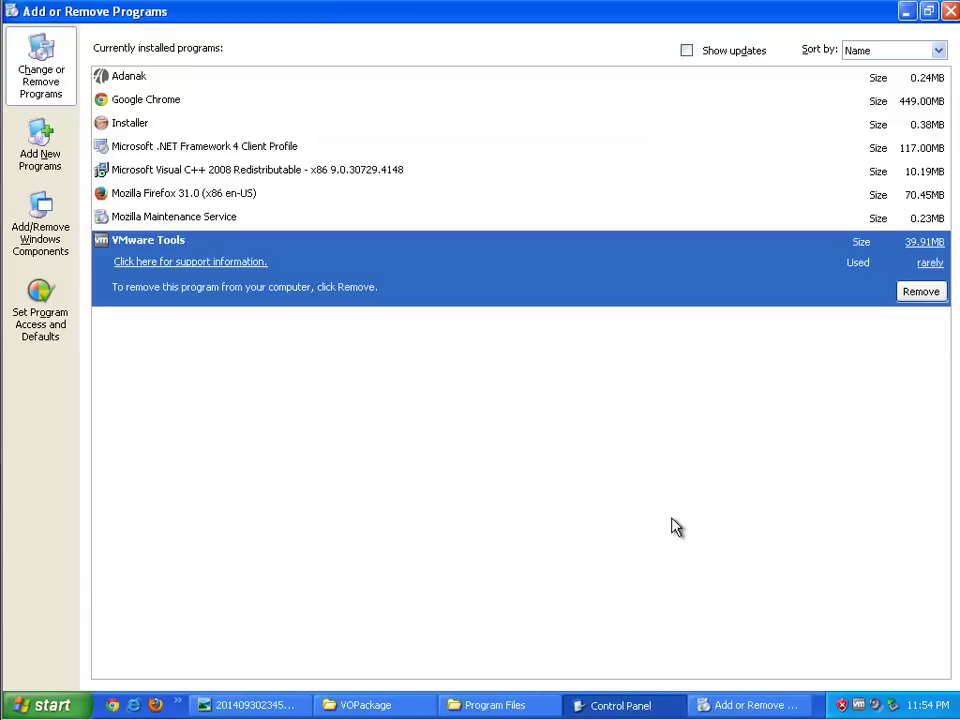
Step: View the support information of the Installer entry in the restored window, and close both Add or Remove Programs and the Control Panel
left_click(300, 78)
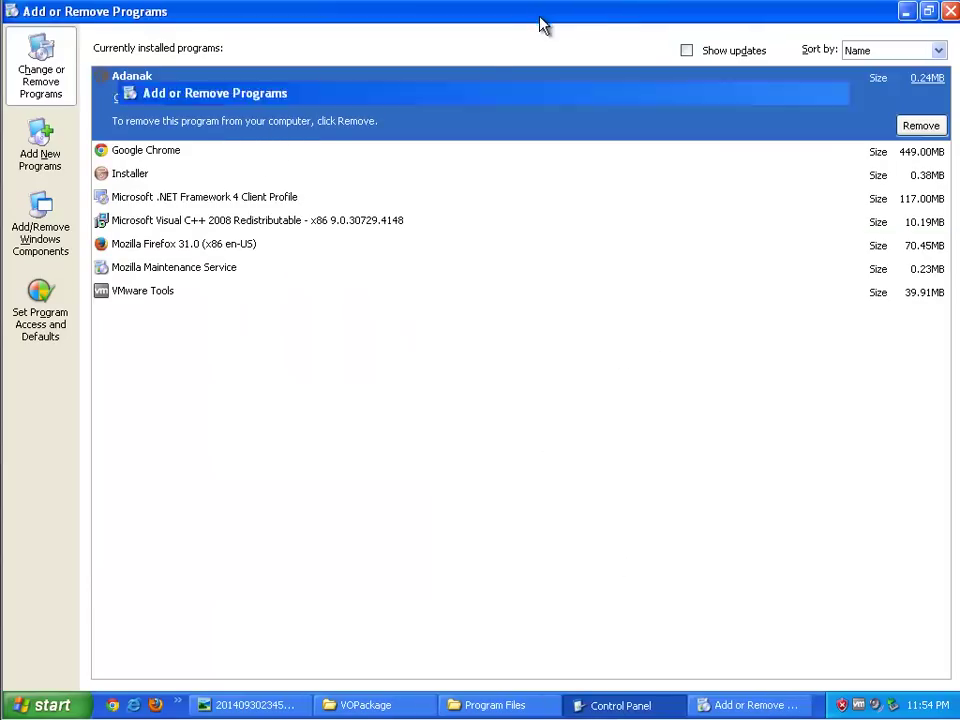
double_click(540, 22)
left_click(407, 278)
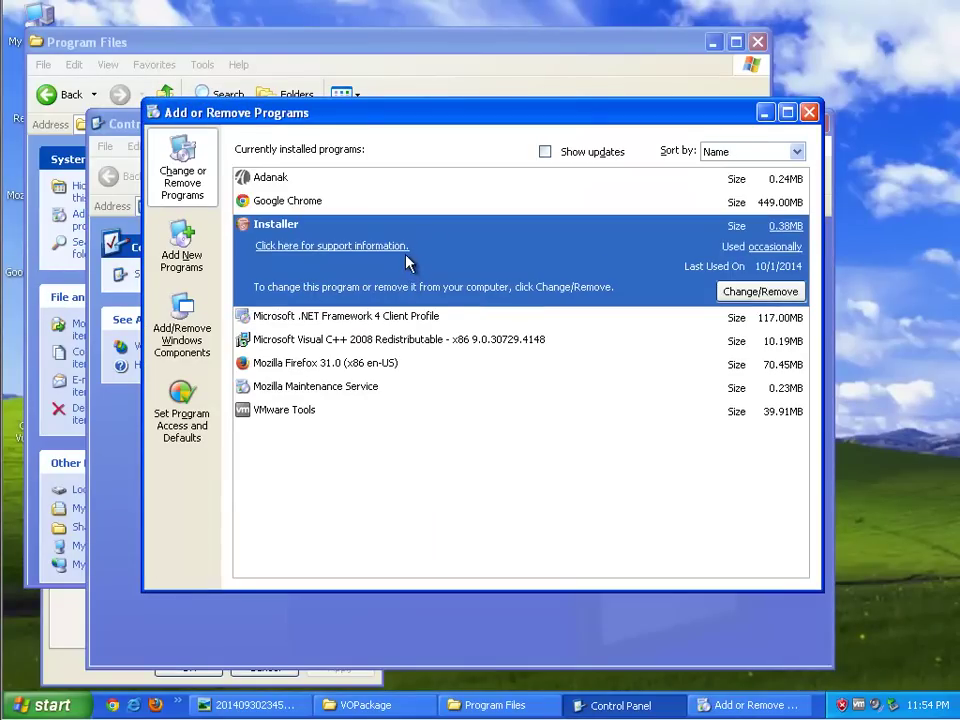
left_click(400, 246)
left_click(589, 421)
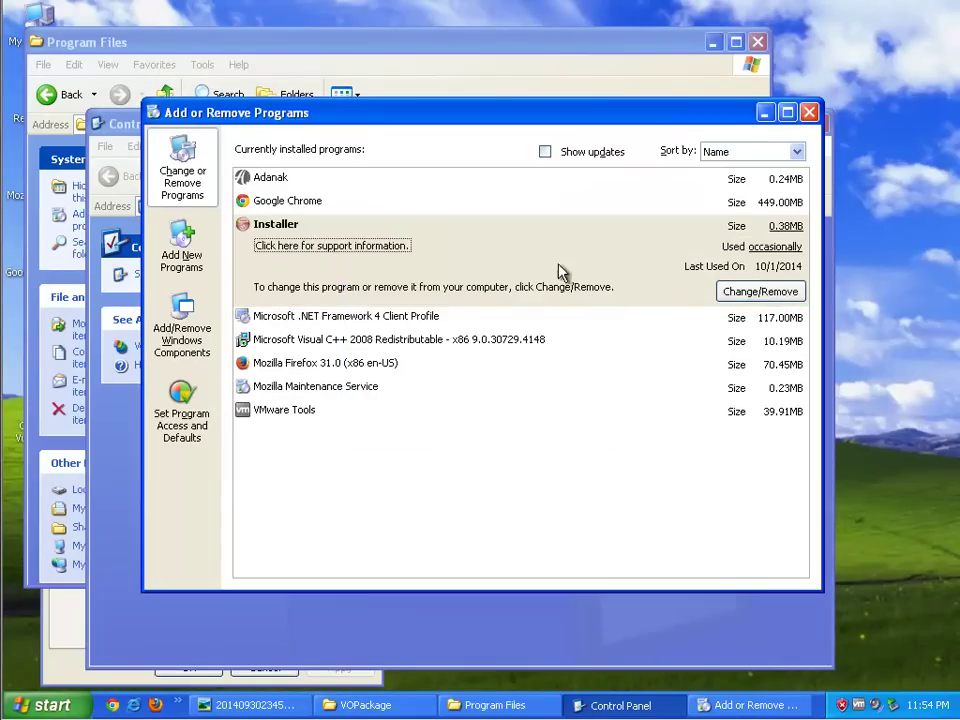
left_click(810, 112)
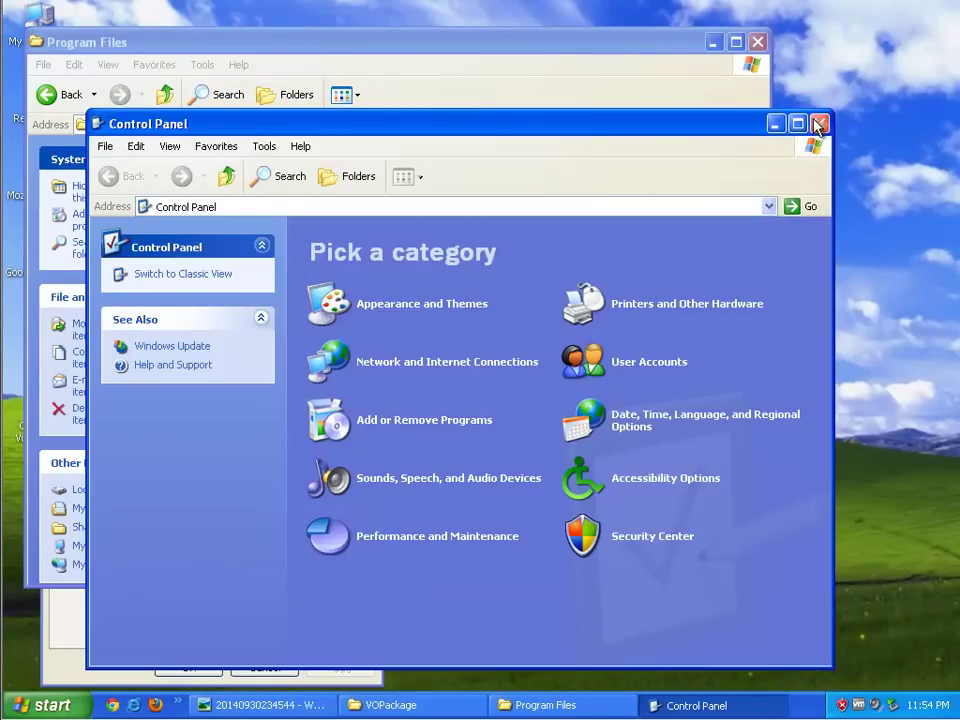
left_click(815, 122)
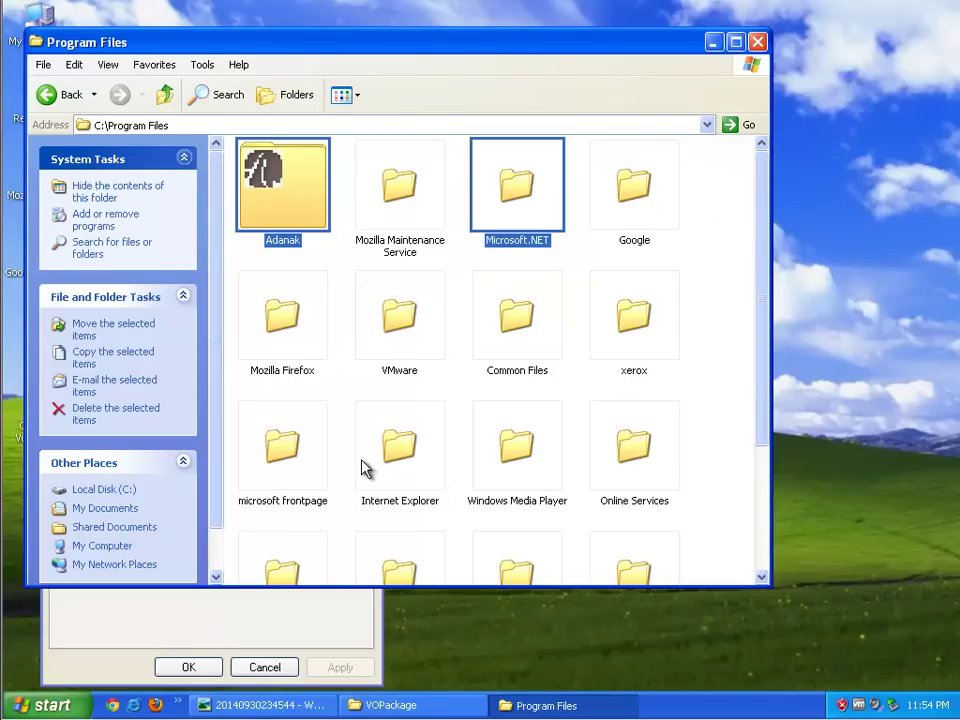
left_click(45, 705)
left_click(258, 675)
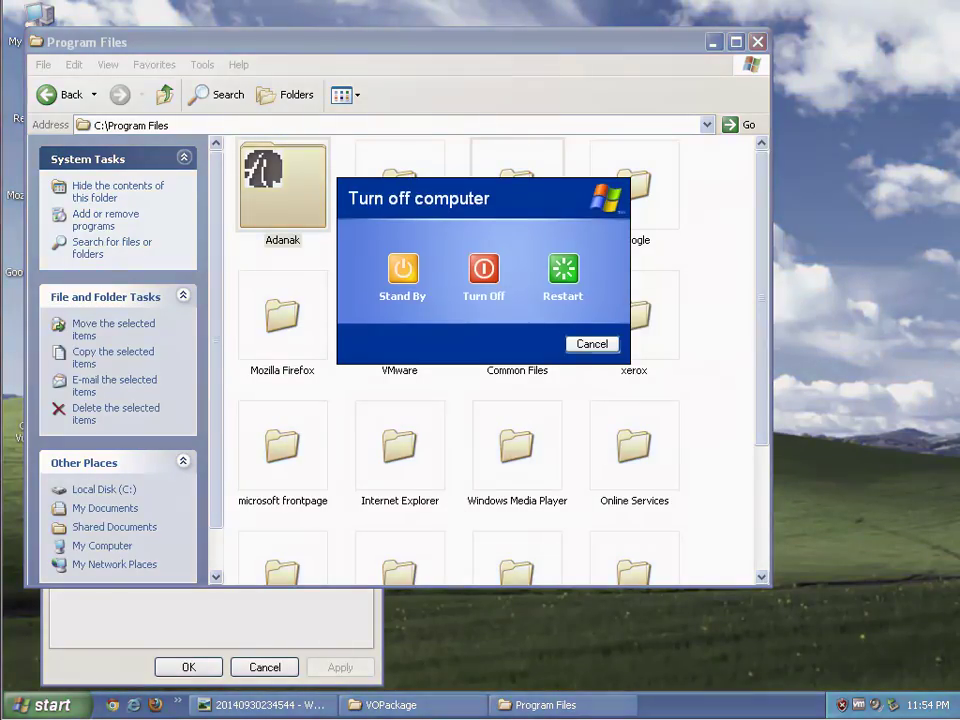
left_click(591, 345)
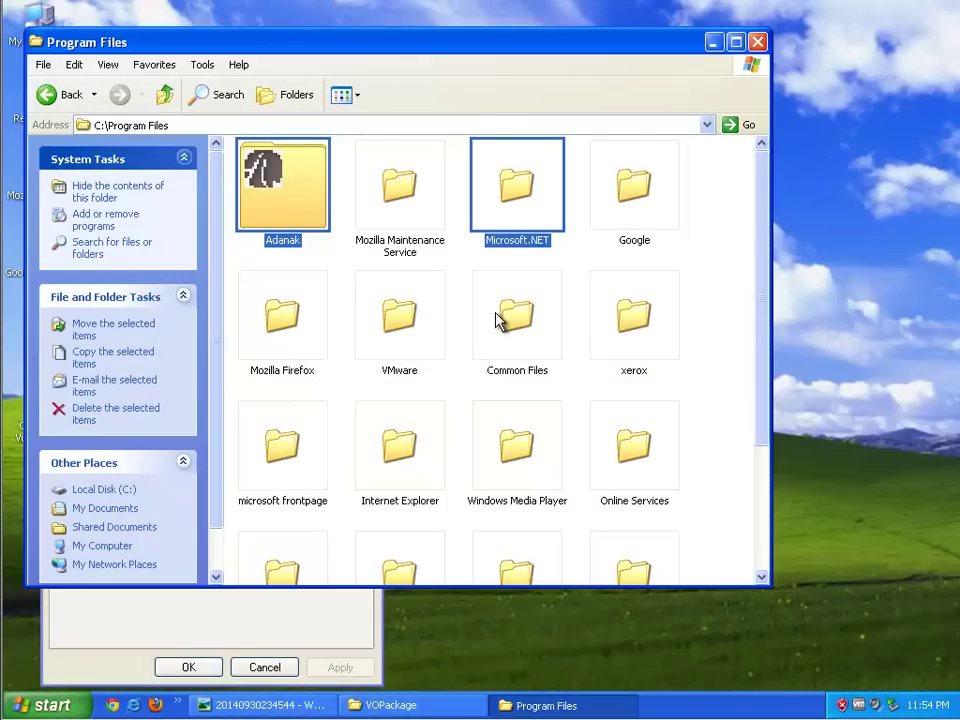
Step: Bring the GoForFiles shortcut's properties forward and copy the folder name GoForFiles from its target path
left_click(279, 645)
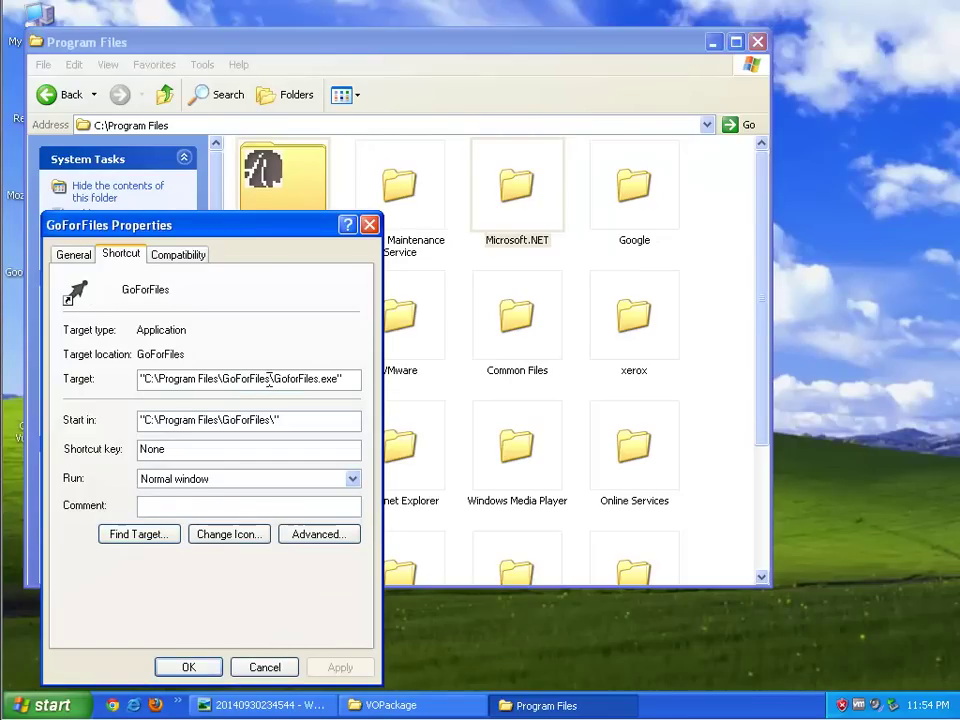
right_click(222, 388)
left_click(270, 431)
Step: Search all files and folders on My Computer for the copied name GoForFiles, reviewing the advanced search options
left_click(35, 708)
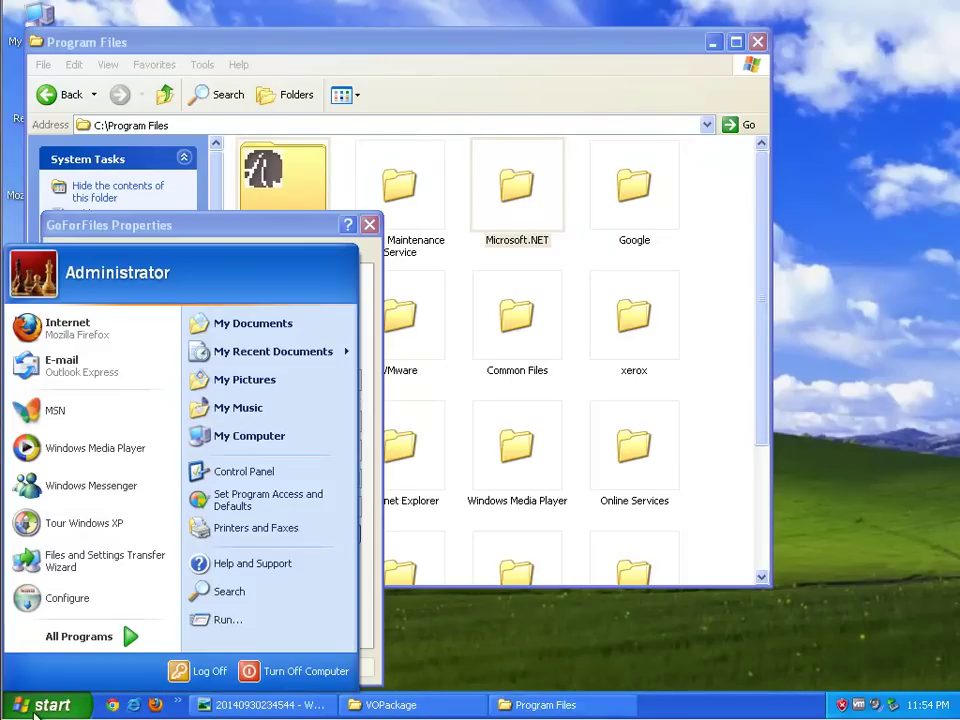
left_click(257, 593)
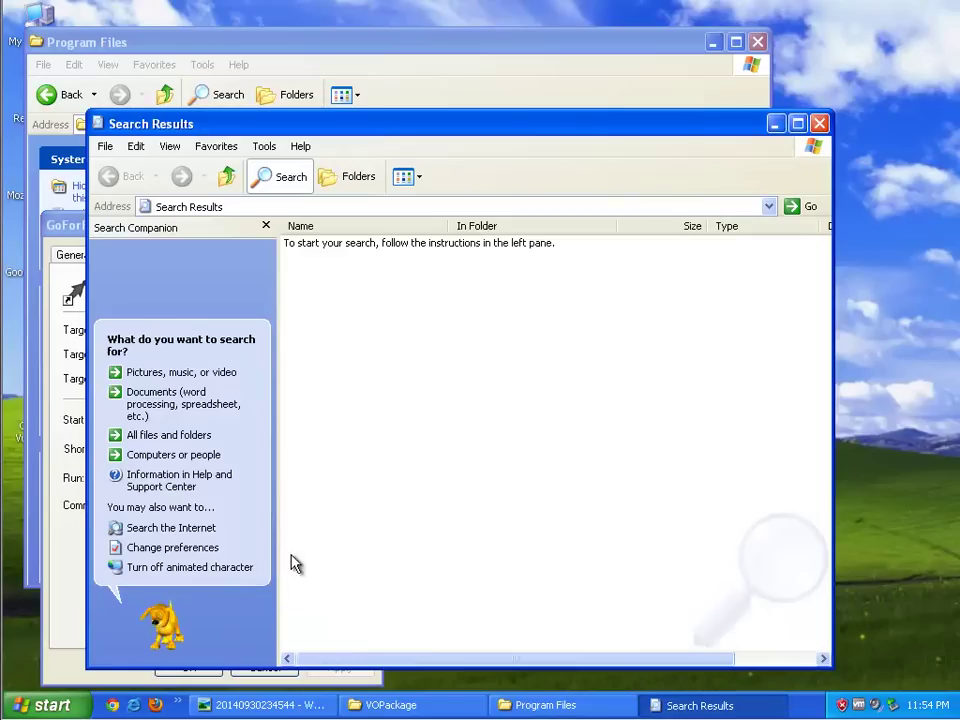
left_click(197, 437)
right_click(178, 365)
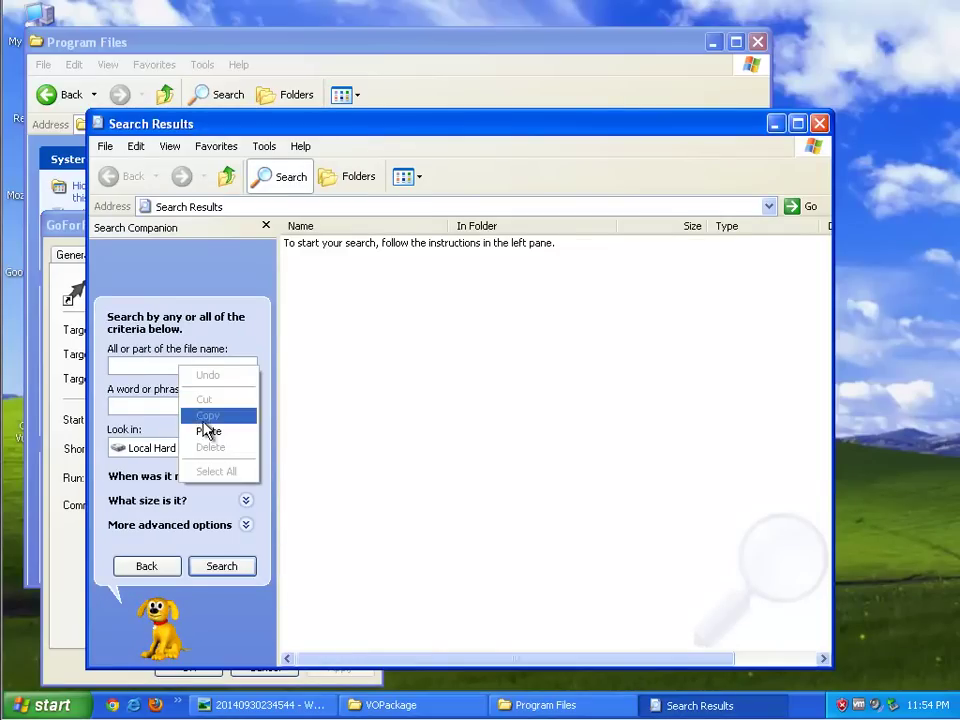
left_click(208, 431)
left_click(248, 447)
left_click(211, 527)
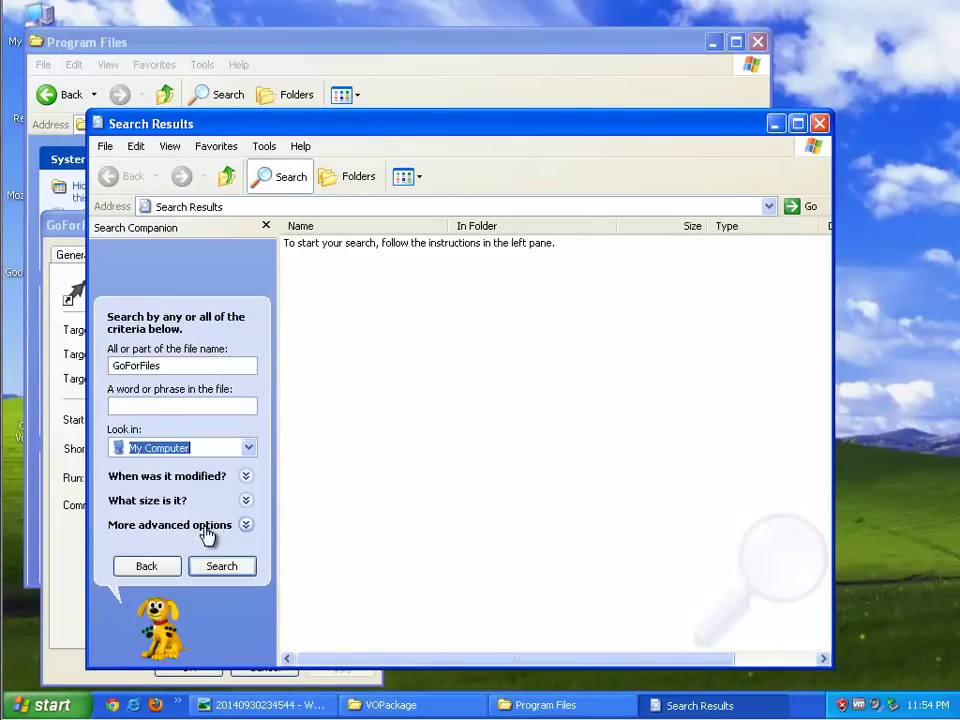
left_click(246, 525)
left_click(220, 566)
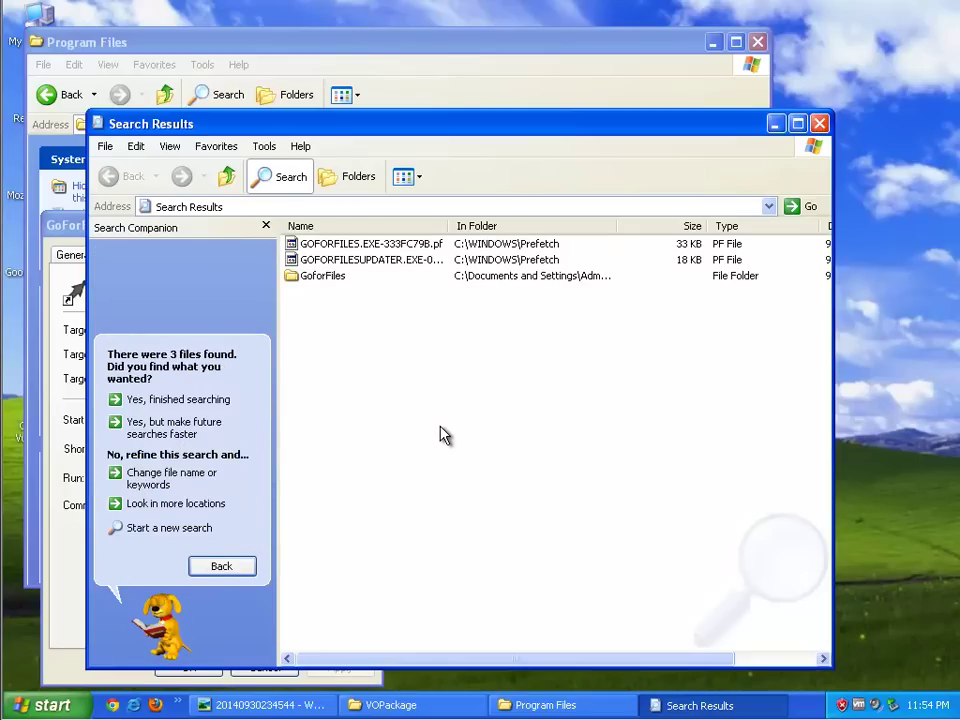
Step: Open the Registry Editor and search the whole registry for GoForFiles, starting from My Computer
key("super+r")
left_click(105, 658)
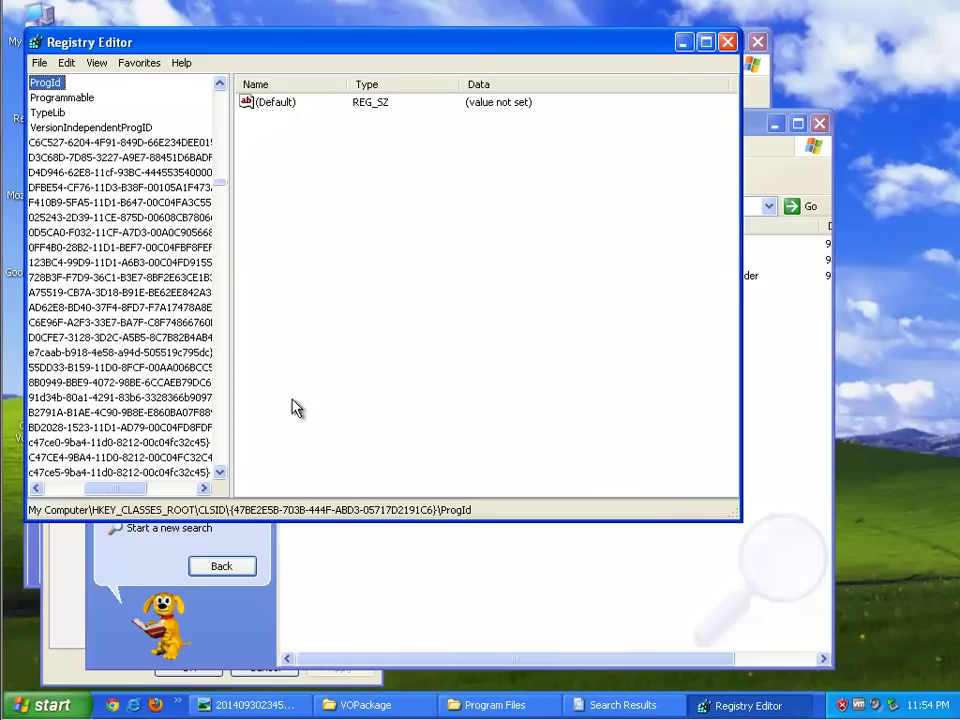
left_click_drag(228, 187, 223, 90)
left_click(118, 84)
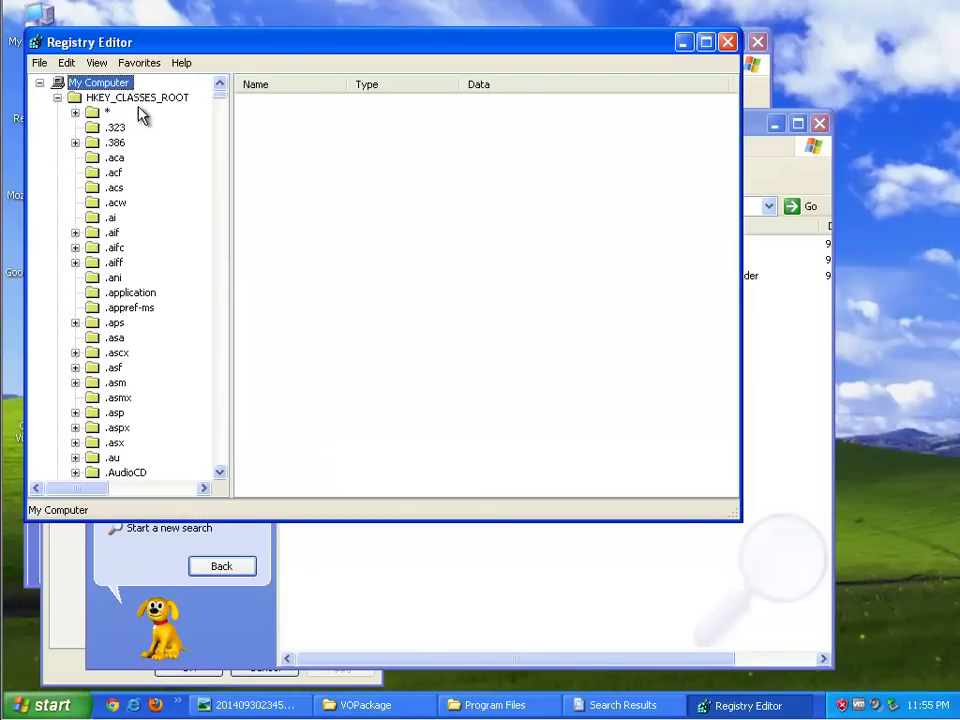
key("ctrl+f")
left_click(418, 156)
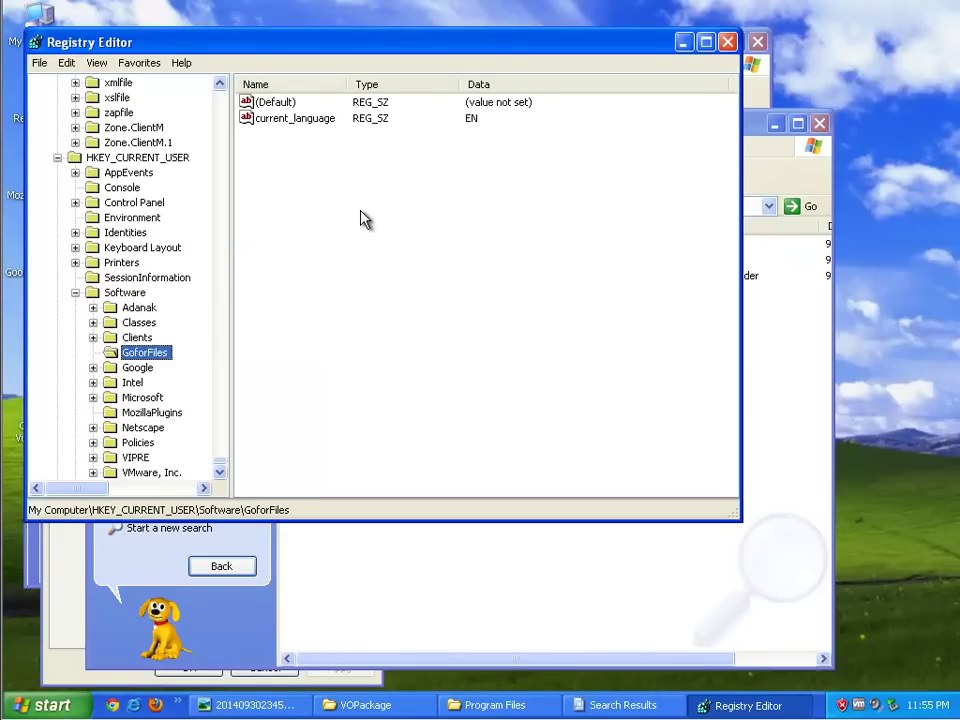
Step: Delete the GoforFiles key under HKEY_CURRENT_USER\Software and find the next match
key("Delete")
key("Return")
key("F3")
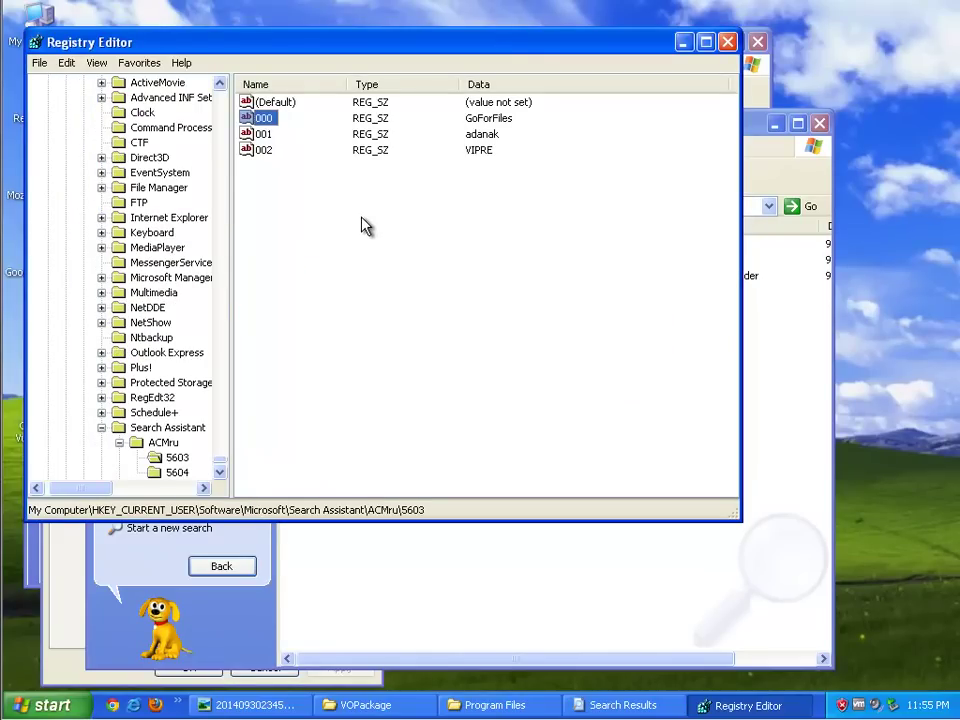
Step: Delete the GoForFiles value 000 under Search Assistant\ACMru\5603 and the match after it, continuing the registry search
key("Delete")
key("Return")
key("F3")
key("Delete")
key("Return")
key("F3")
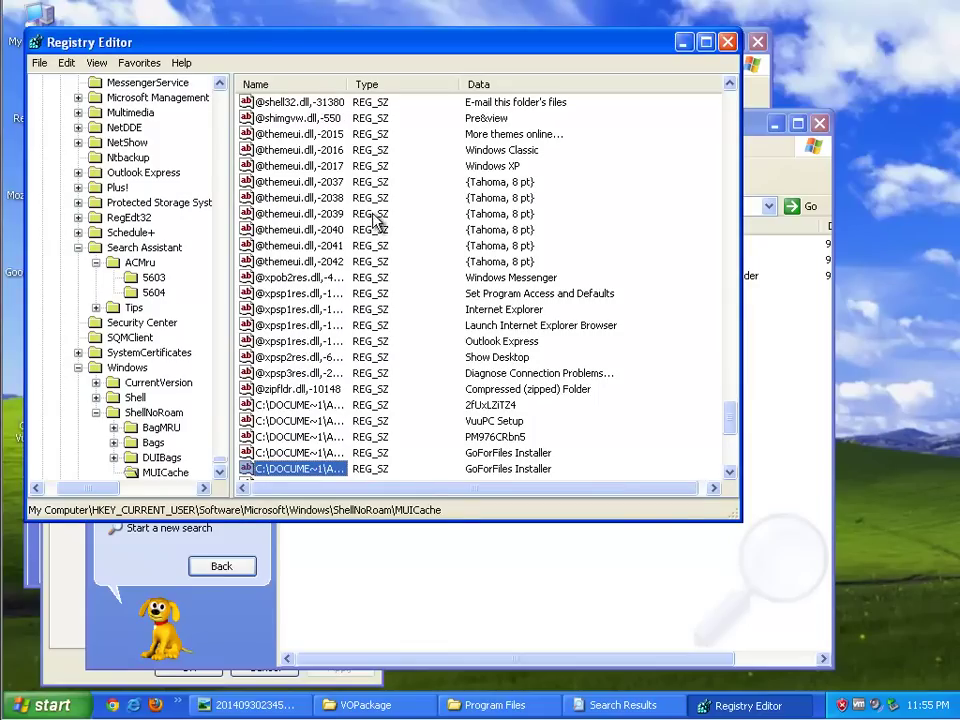
Step: Delete the two adjacent GoForFiles Installer values with C:\DOCUME~1 paths in MUICache and close the Registry Editor
key("shift+Up")
key("Delete")
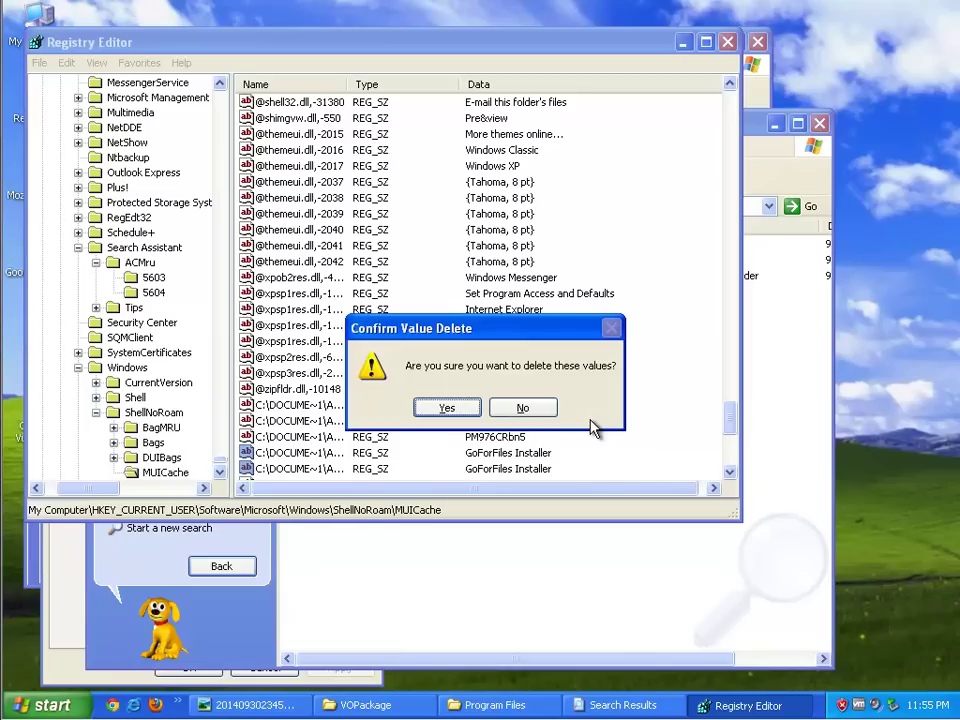
key("Return")
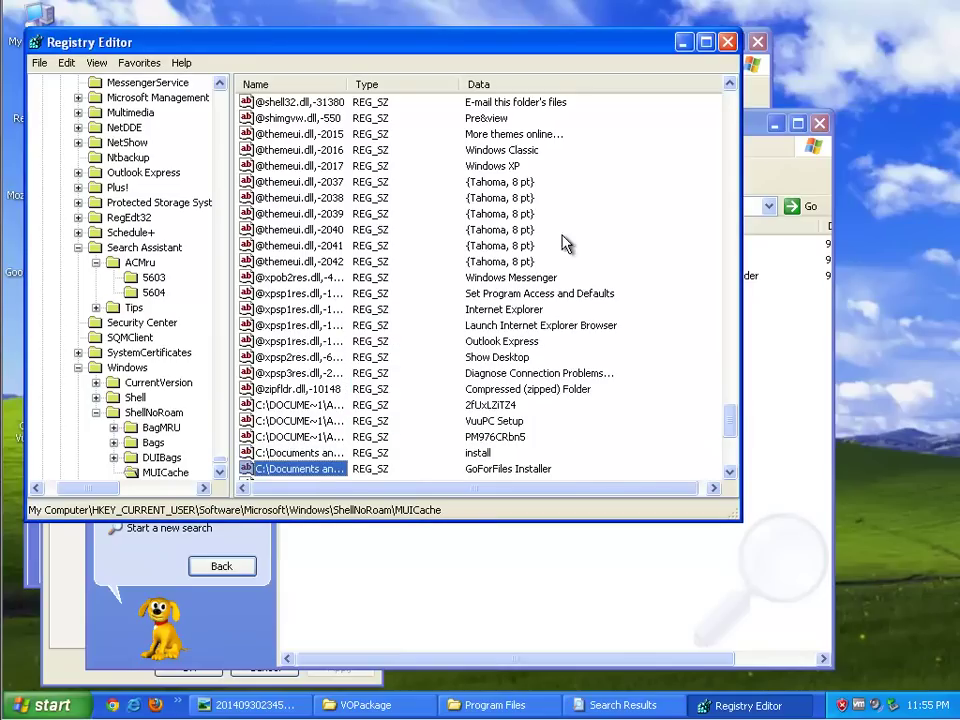
scroll(450, 400, "down", 3)
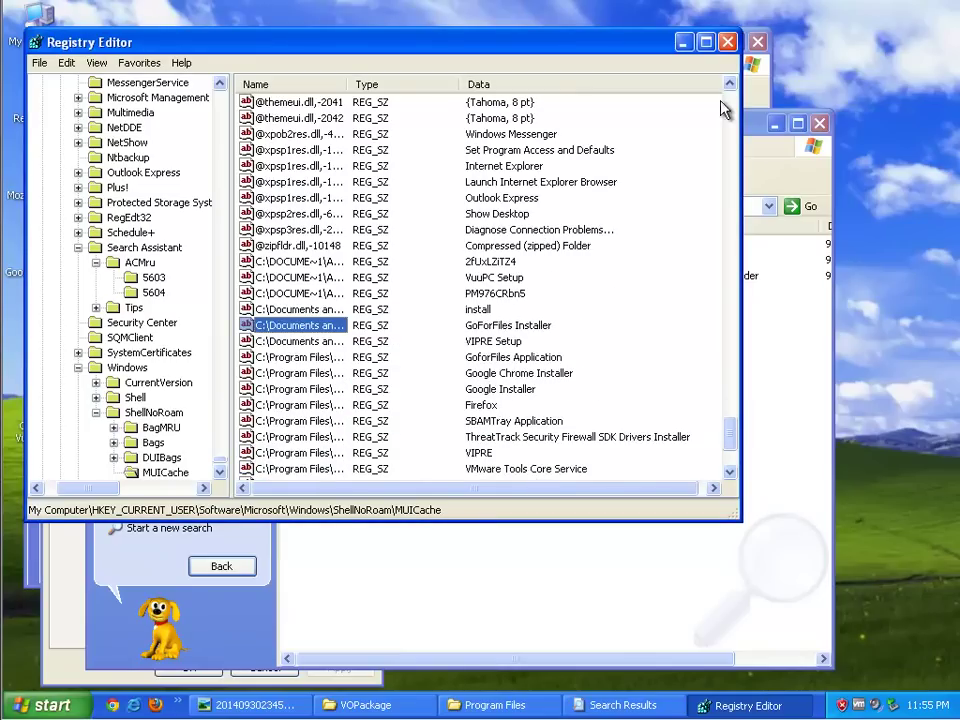
left_click(728, 42)
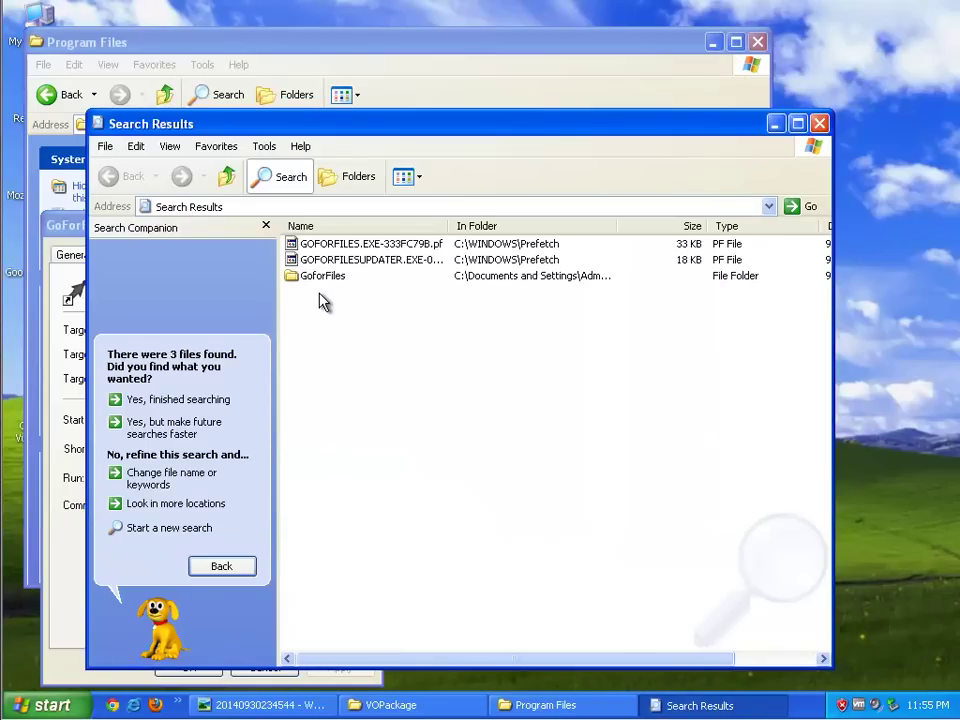
Step: Select all the GoForFiles search results, show them as thumbnails, and delete them to the Recycle Bin
key("ctrl+a")
left_click(410, 177)
left_click(412, 206)
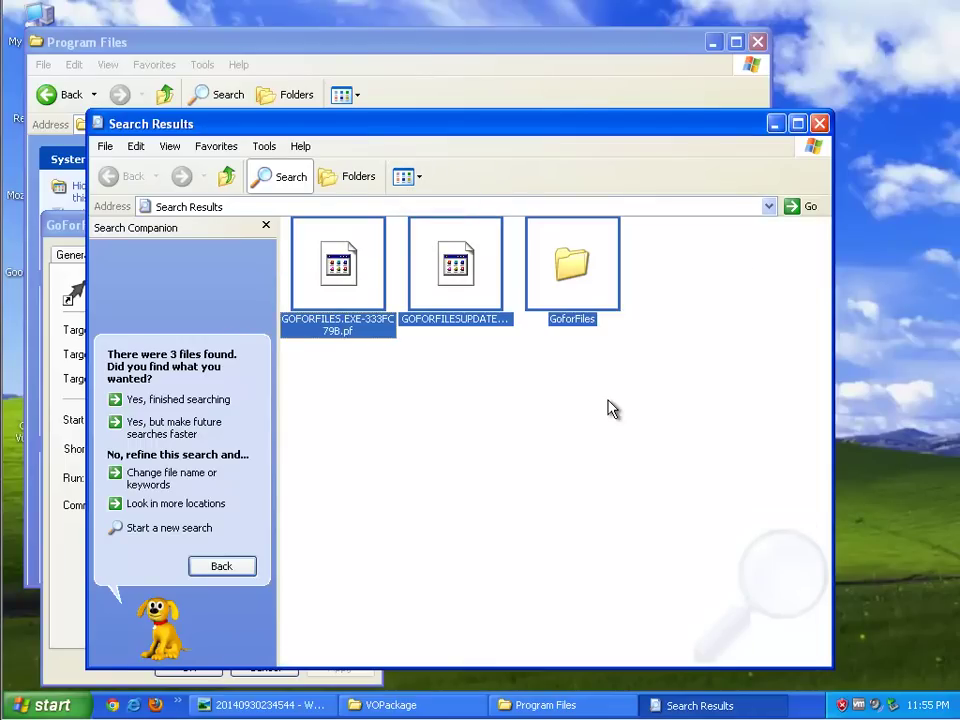
key("Delete")
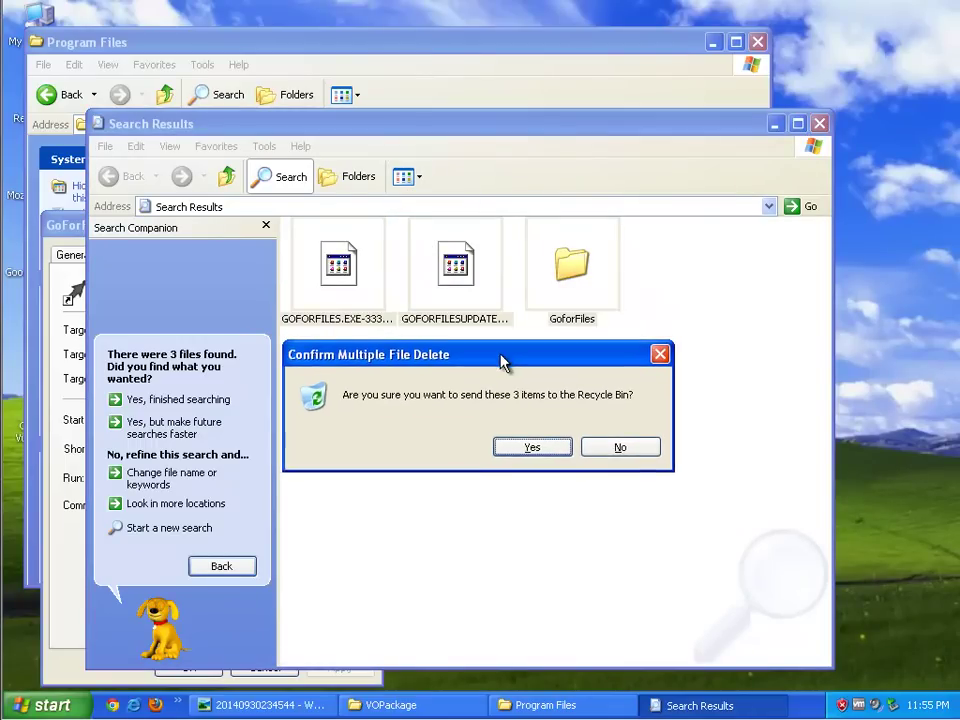